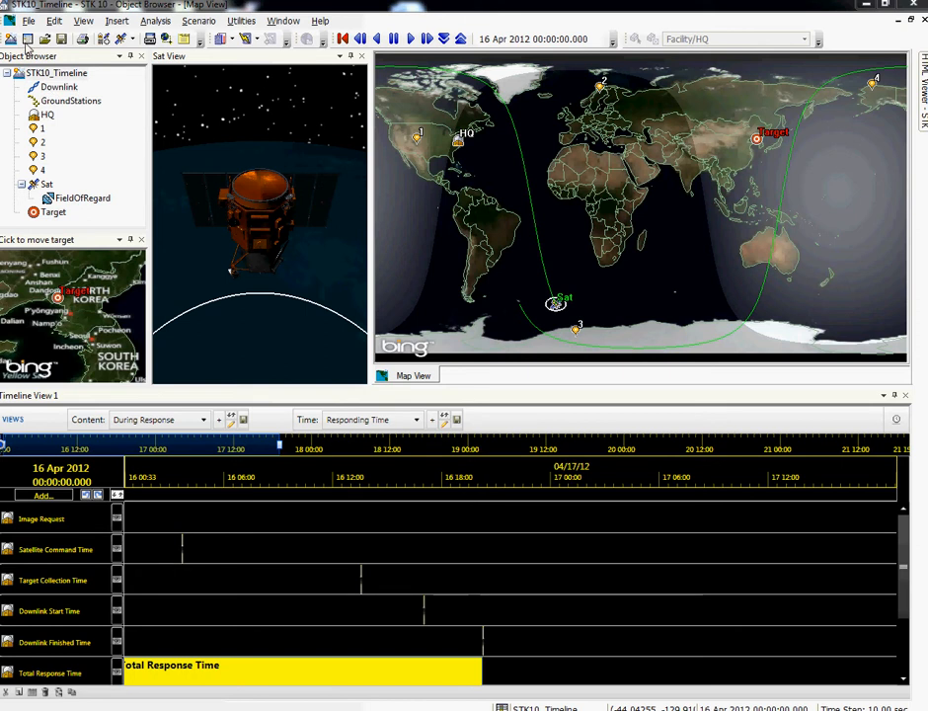
Step: Enable object color and object graphics controls for the STK10_Timeline scenario in the Object Browser
right_click(62, 74)
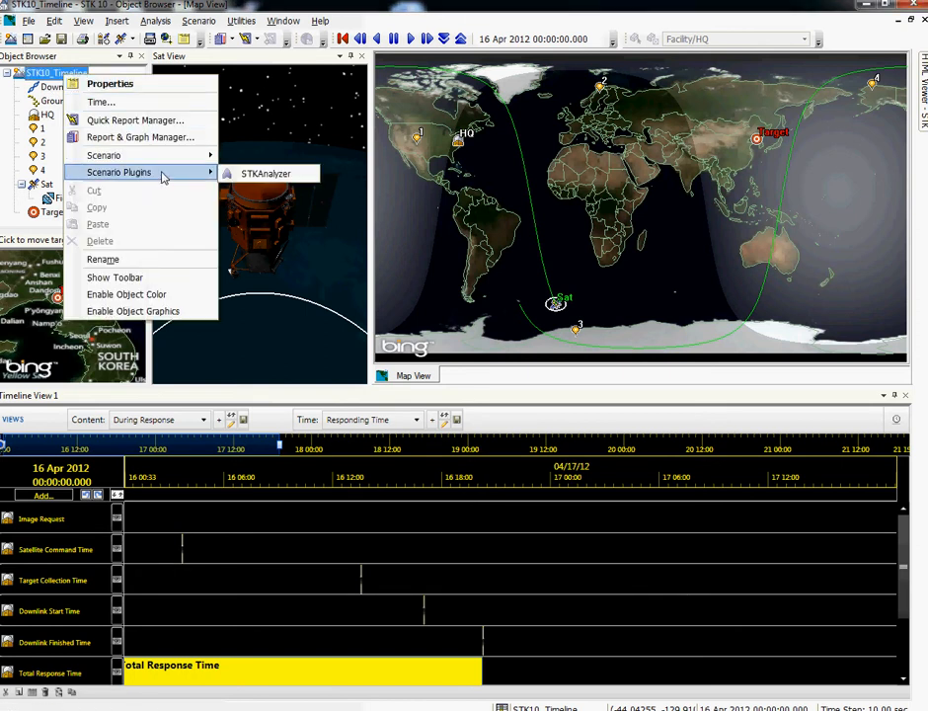
mouse_move(208, 161)
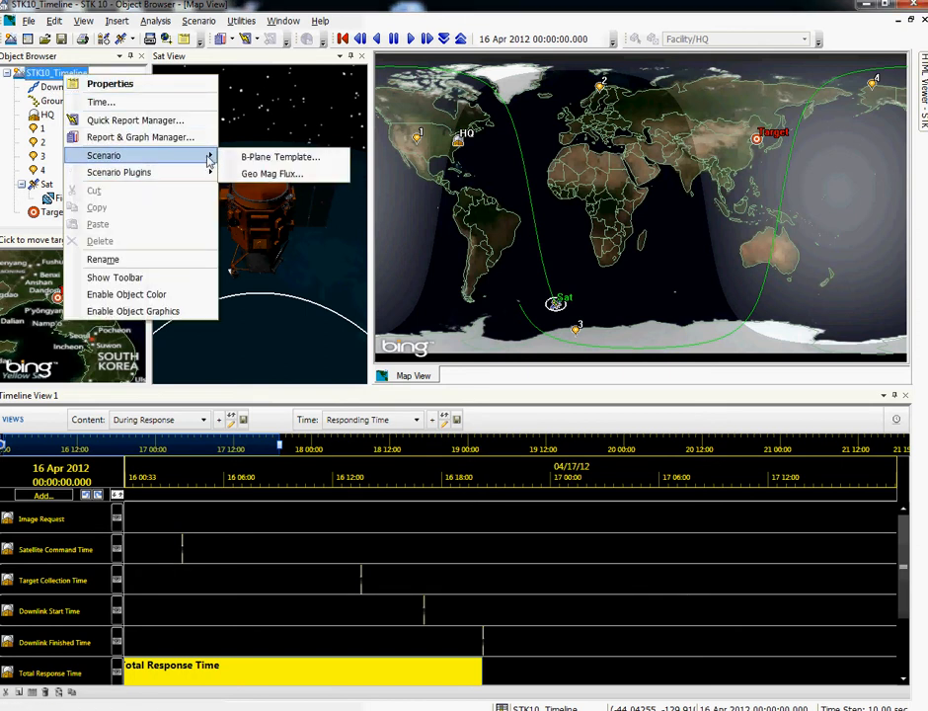
click(186, 295)
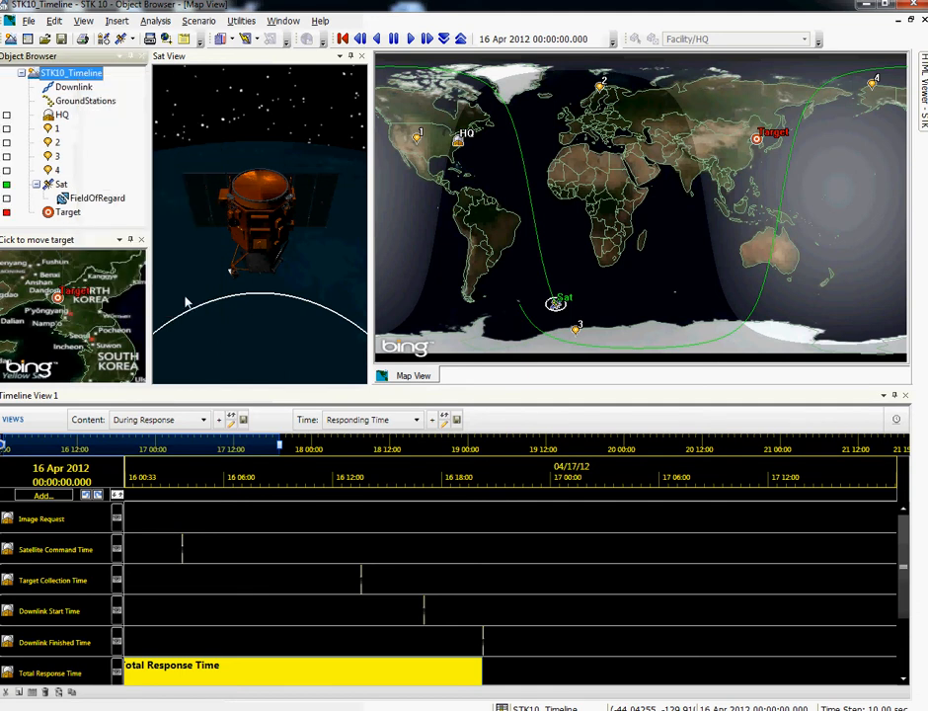
right_click(79, 75)
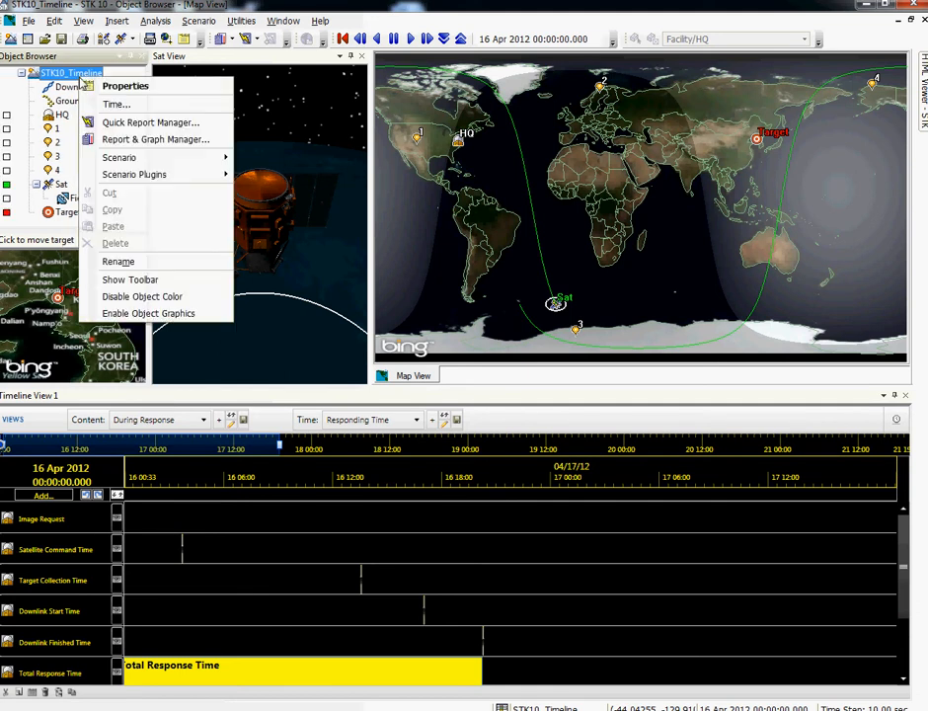
click(166, 314)
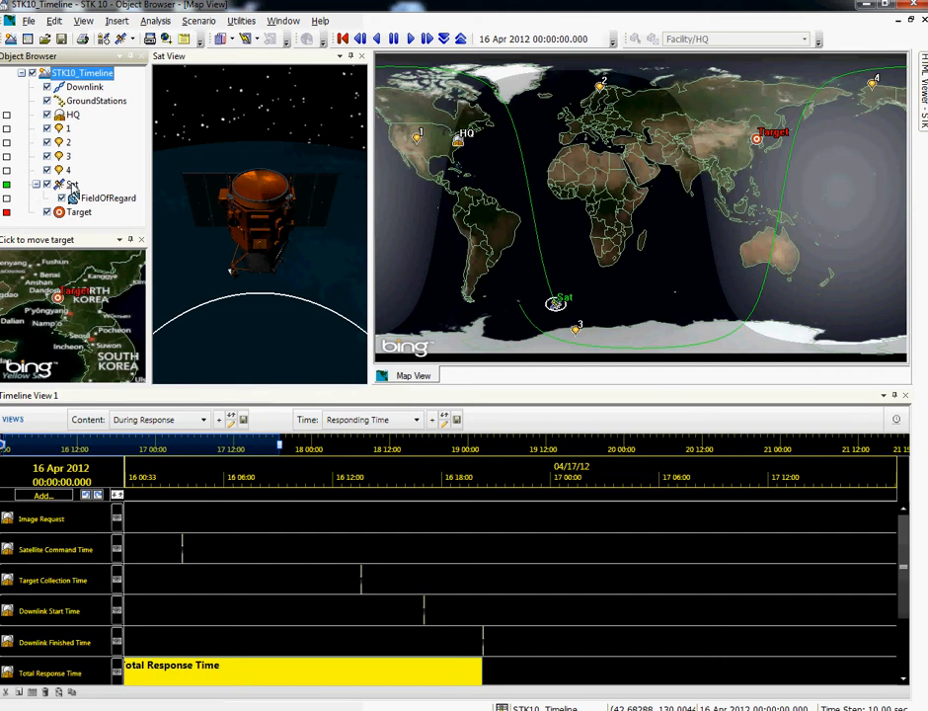
Step: Change the Sat satellite's color to blue, and toggle its graphics off and back on
click(7, 185)
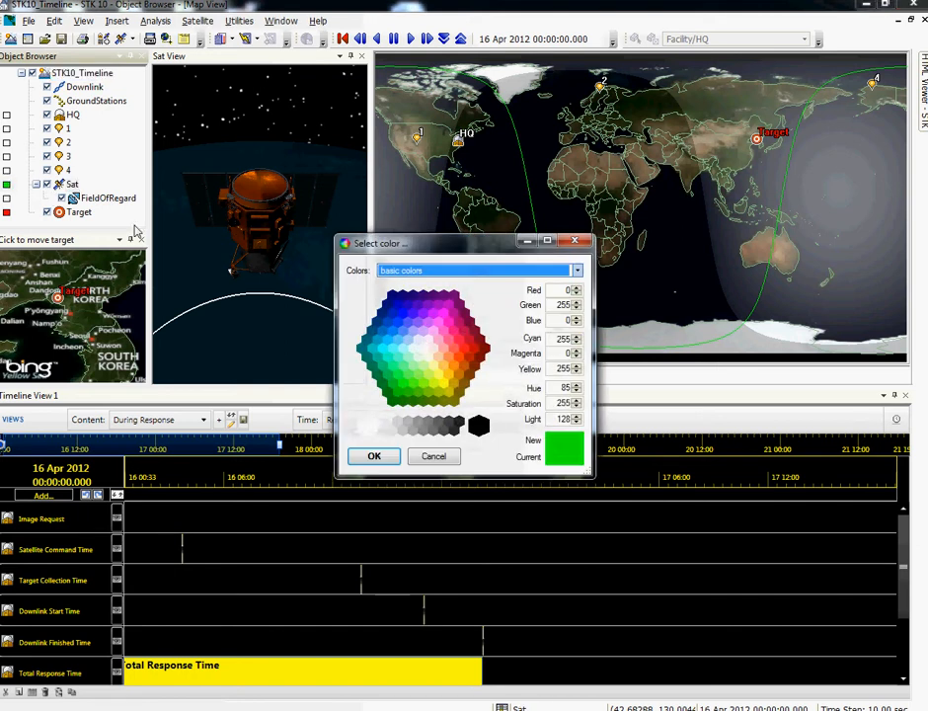
click(402, 350)
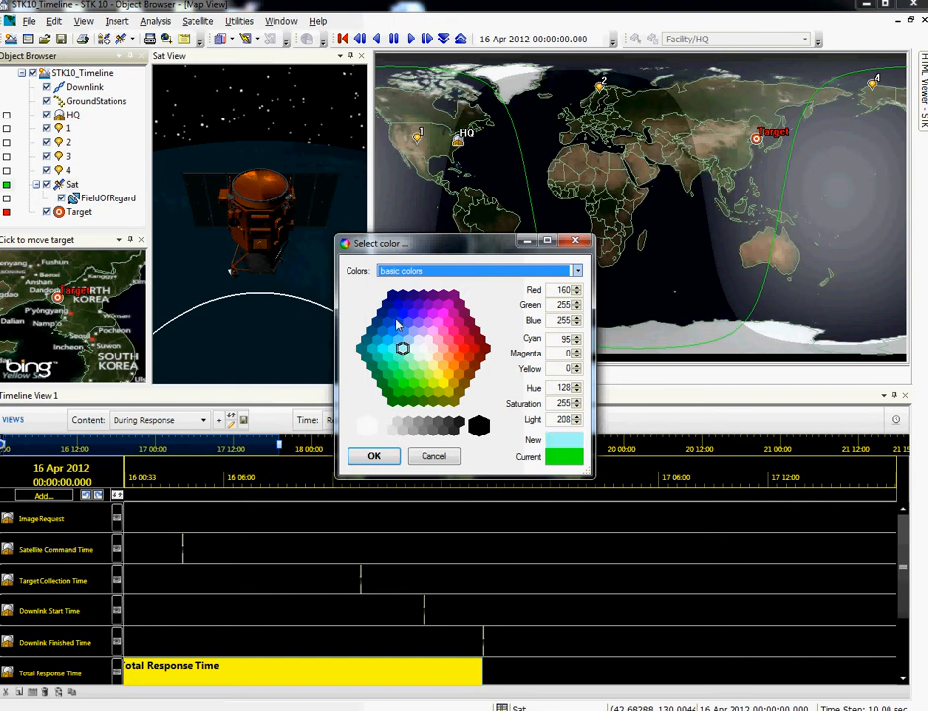
click(394, 319)
click(374, 456)
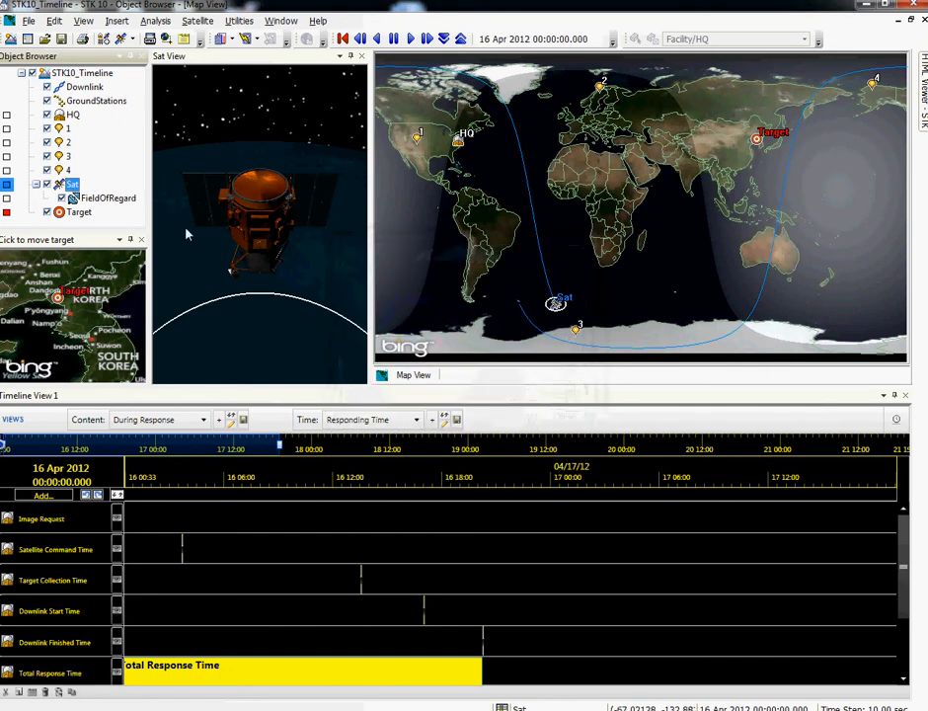
click(46, 185)
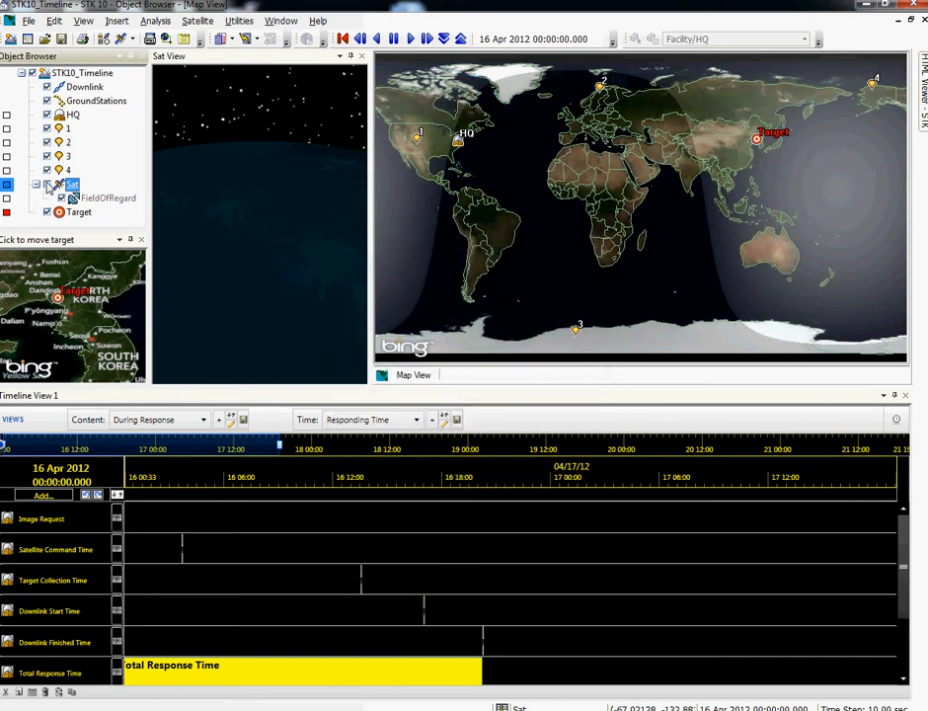
click(46, 185)
Step: Examine the satellite model in the Sat View, the area around the target, and the world map from different positions
drag(242, 281, 261, 201)
scroll(283, 197, up, 4)
right_drag(260, 201, 287, 207)
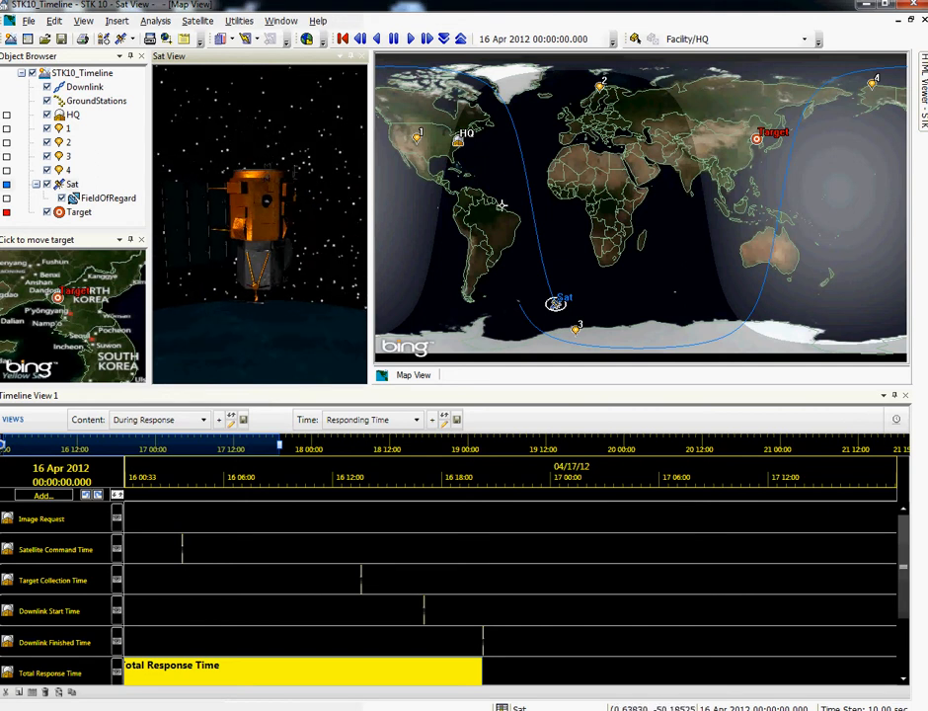
drag(534, 205, 597, 223)
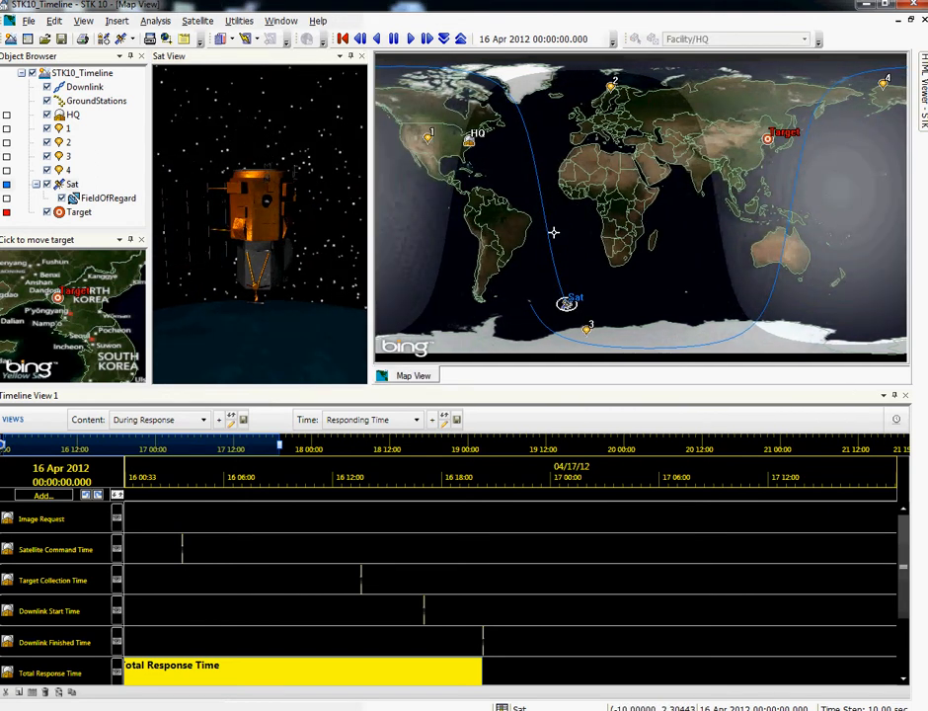
drag(69, 313, 89, 323)
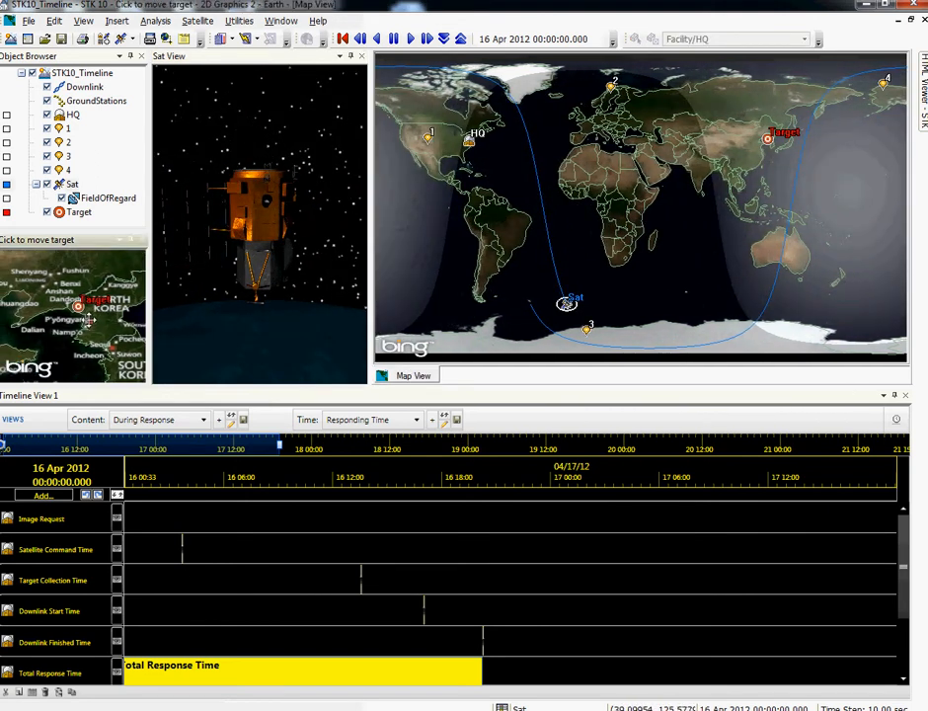
right_drag(87, 332, 89, 313)
drag(112, 331, 79, 316)
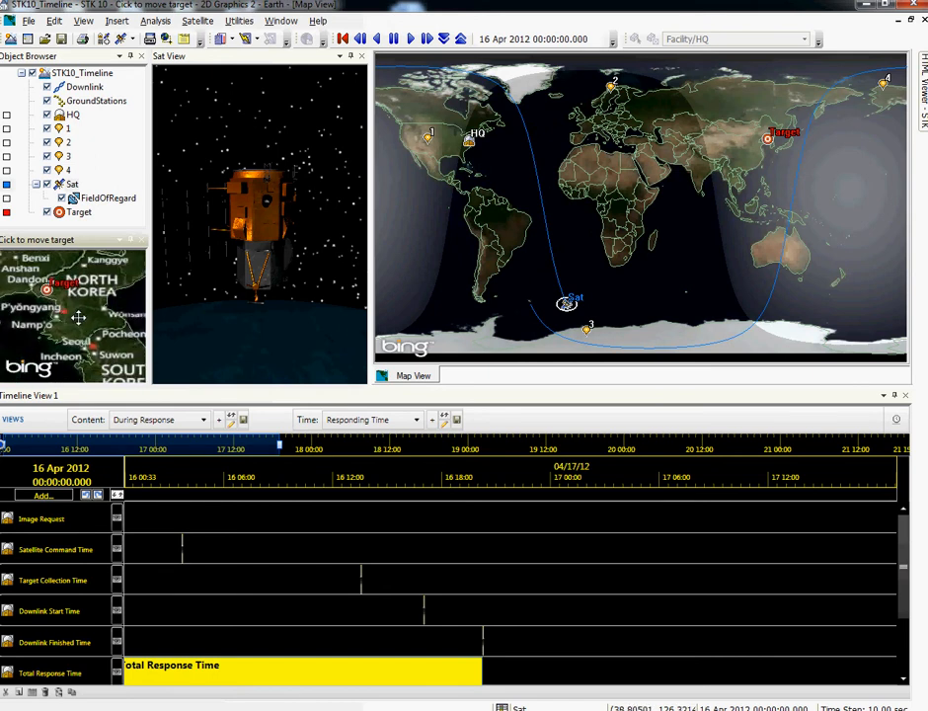
scroll(79, 306, up, 1)
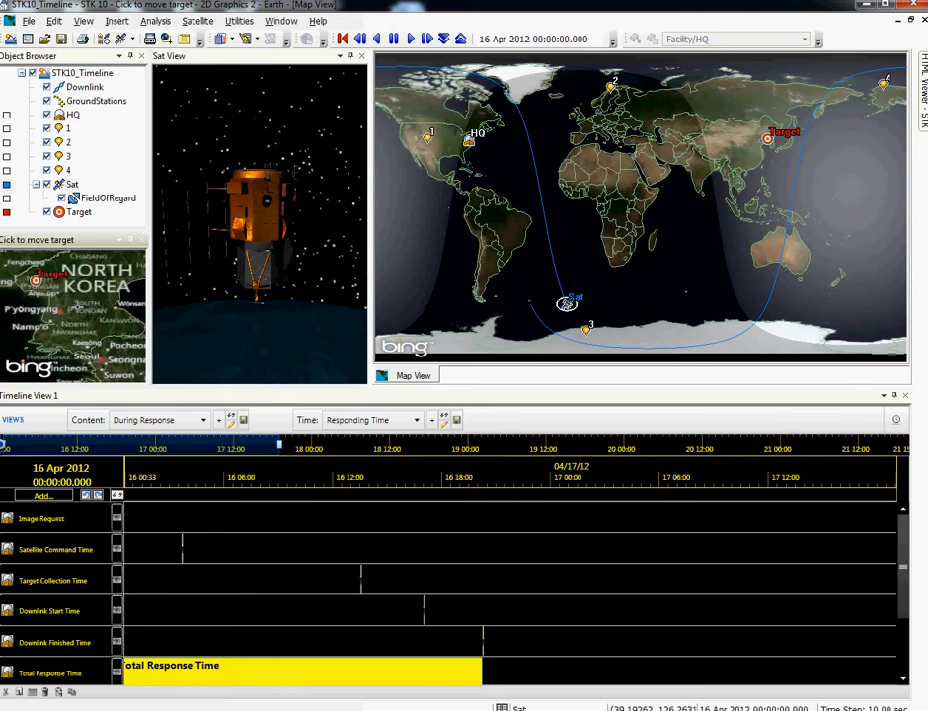
scroll(62, 303, up, 1)
scroll(56, 299, up, 1)
drag(45, 296, 86, 308)
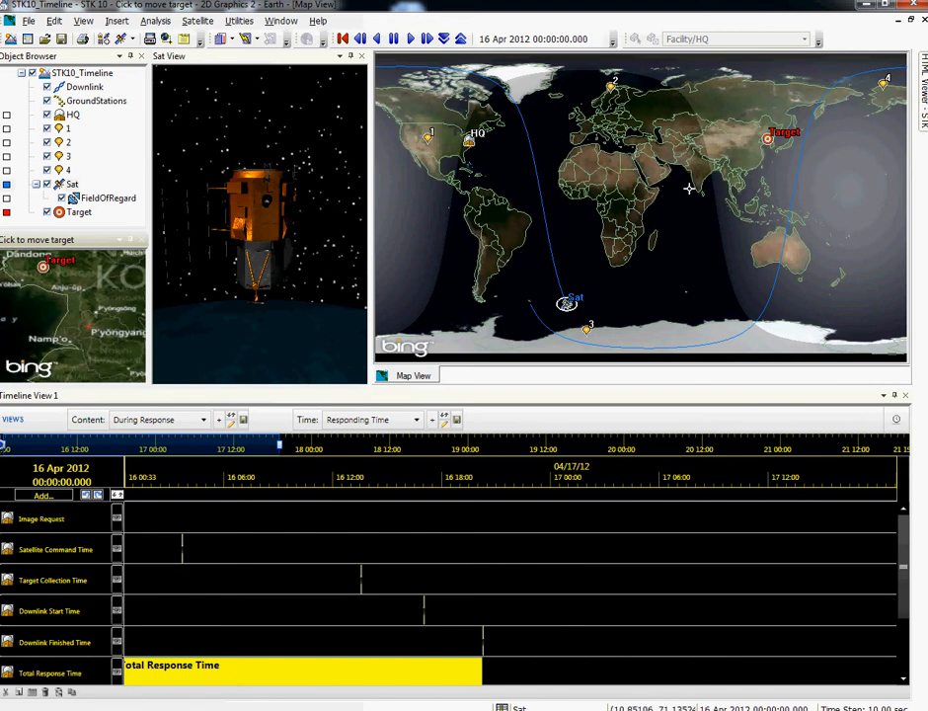
drag(728, 206, 607, 216)
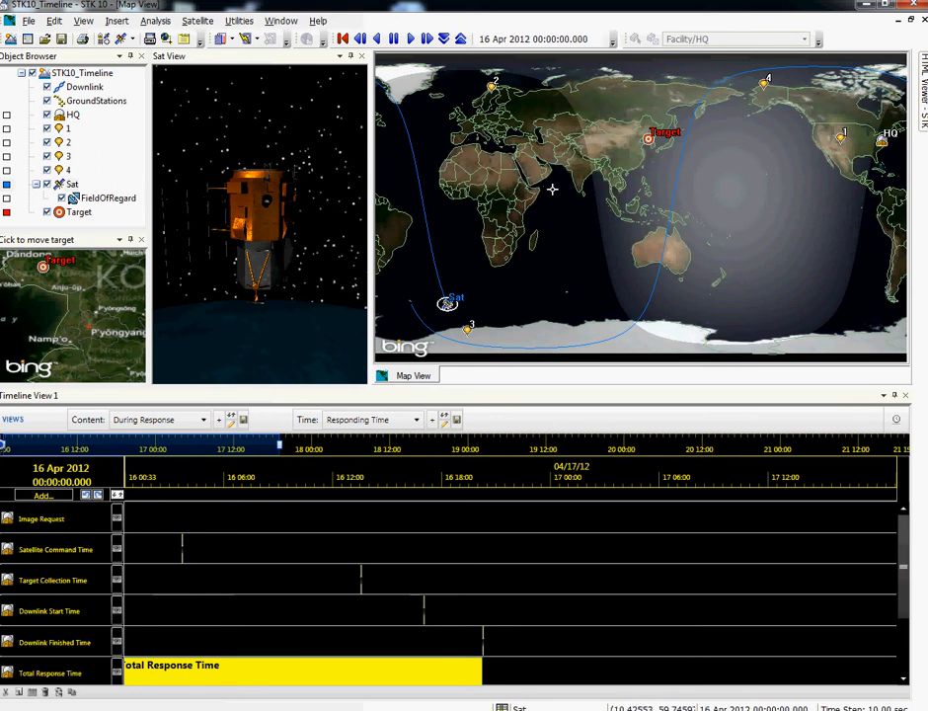
drag(553, 209, 667, 225)
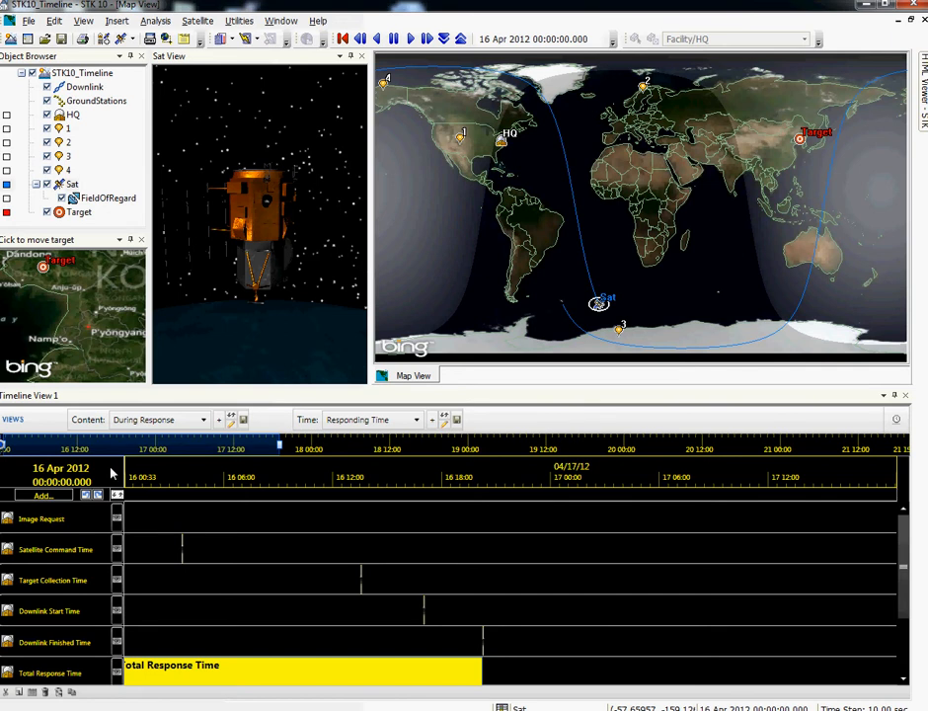
Step: Review the components that can be added to the timeline, and the time and calculation components of HQ
click(49, 497)
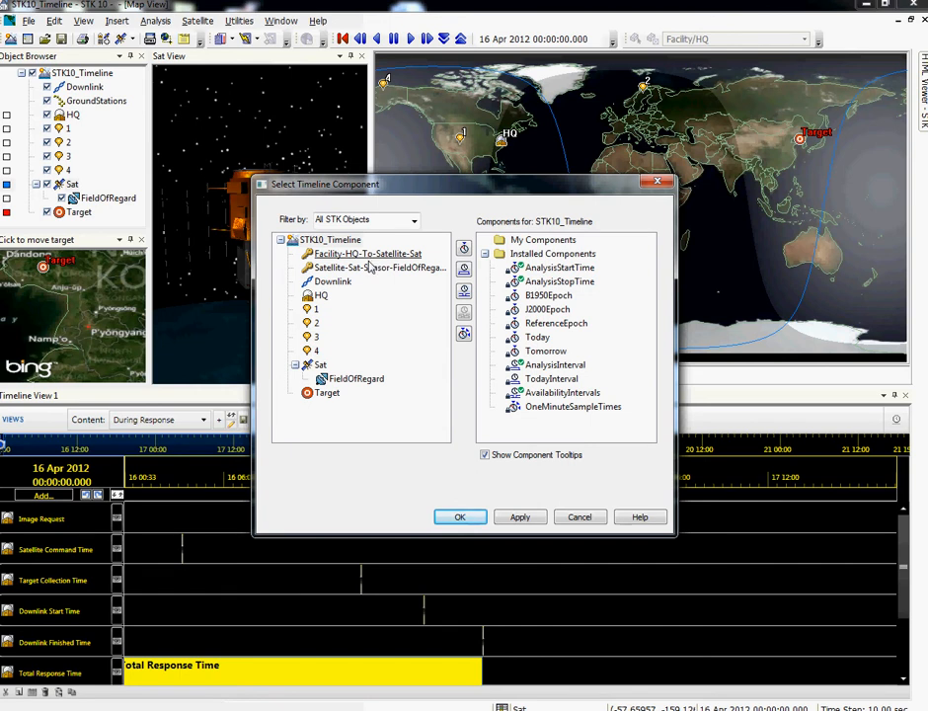
click(657, 185)
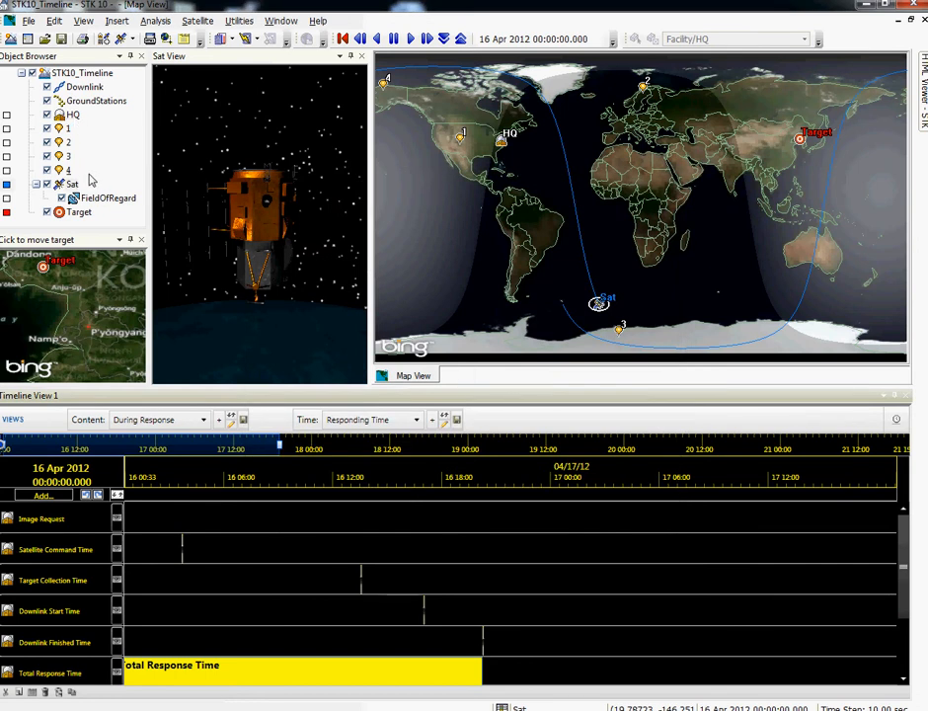
right_click(72, 116)
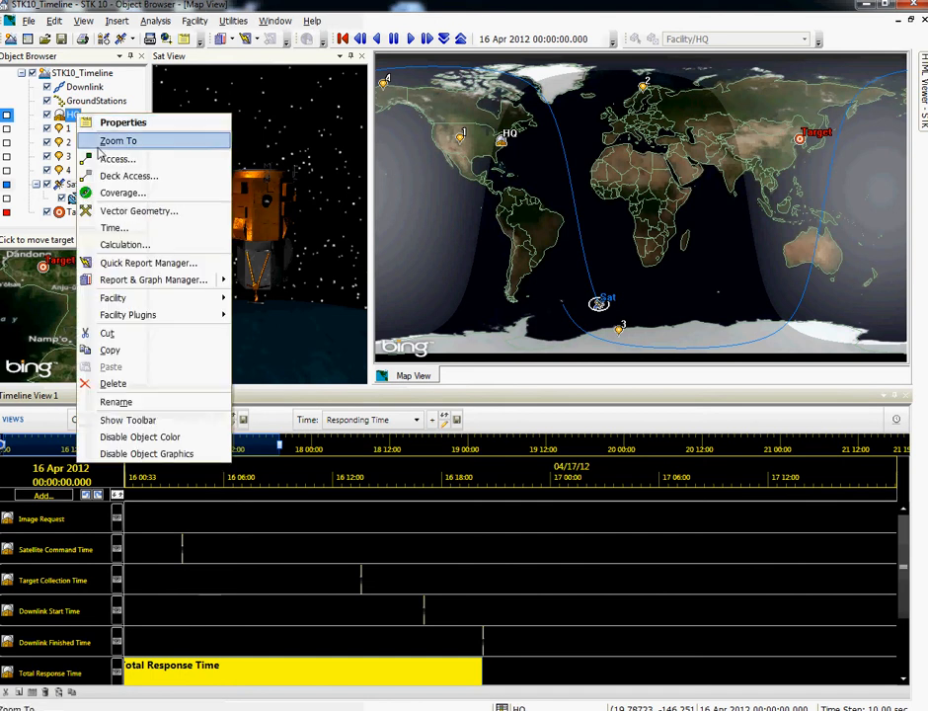
click(115, 227)
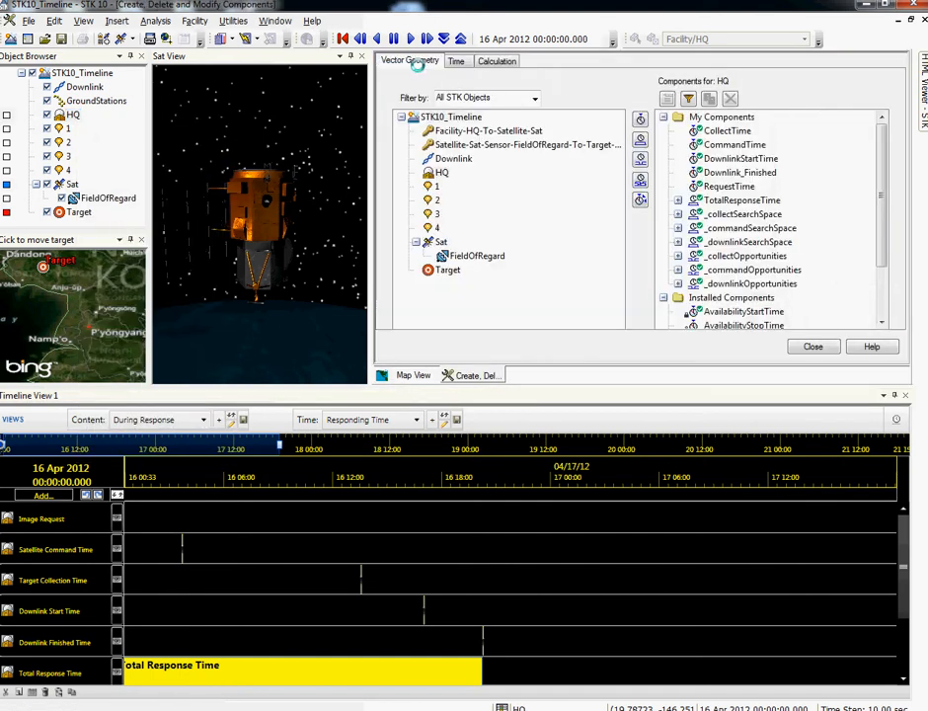
click(494, 65)
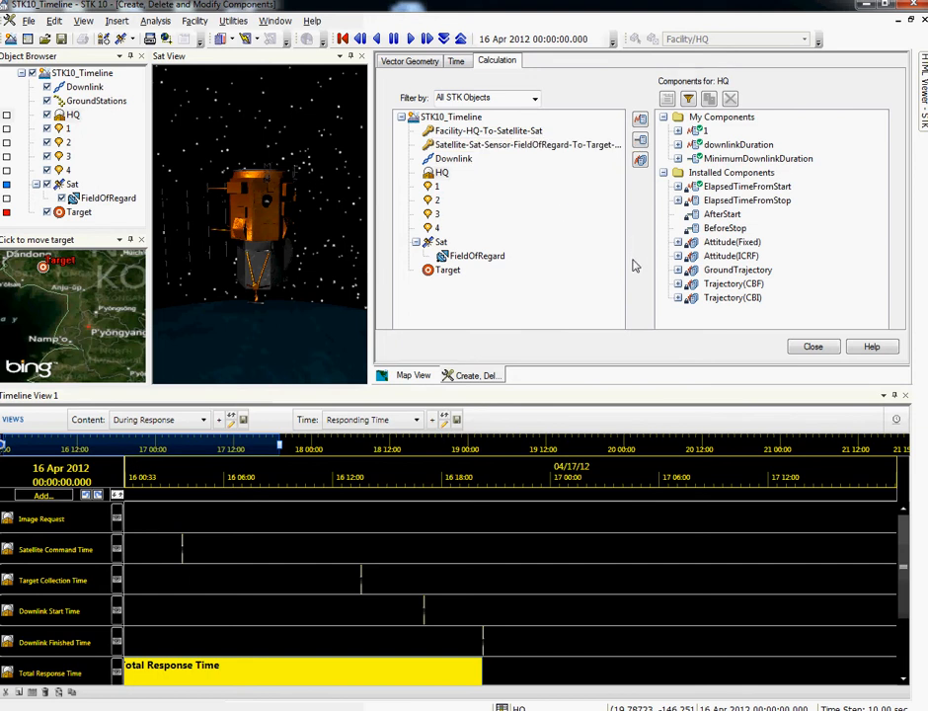
click(817, 352)
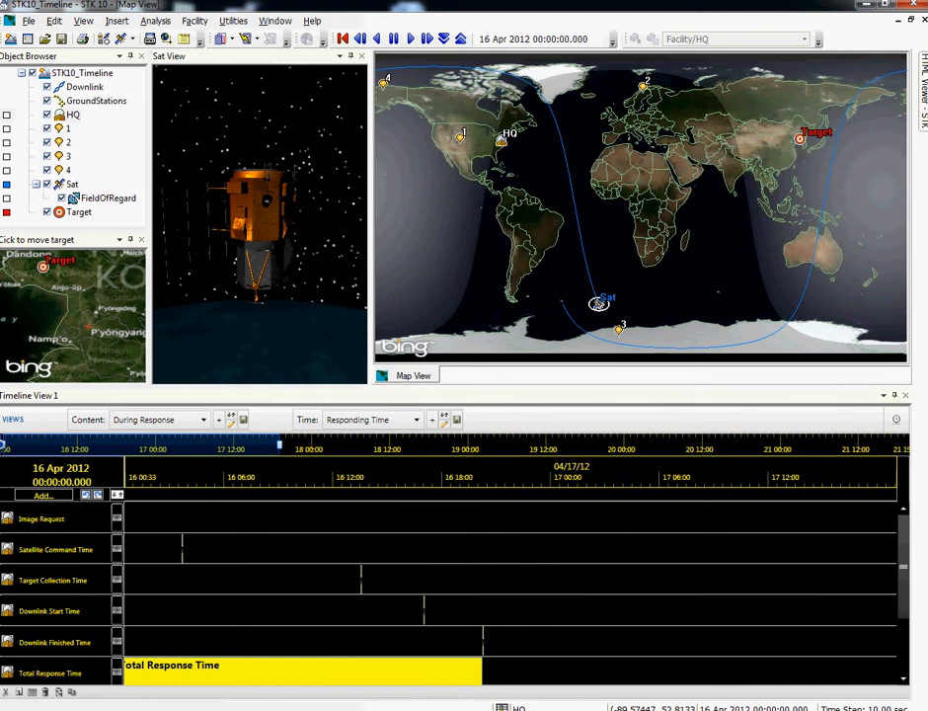
Step: Scrub the timeline to the satellite command time, about 03:45 on 16 Apr 2012, and briefly play the animation in reverse and forward
drag(4, 446, 16, 446)
drag(155, 494, 134, 481)
drag(25, 446, 116, 463)
mouse_move(316, 494)
mouse_down()
mouse_move(266, 505)
mouse_move(252, 493)
mouse_up()
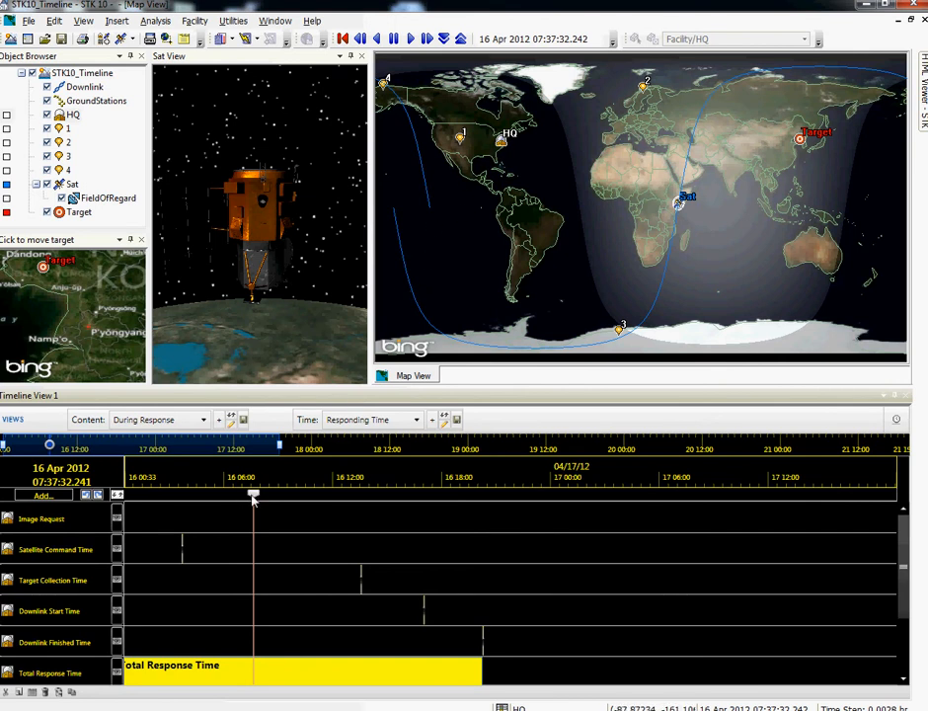
drag(254, 499, 184, 494)
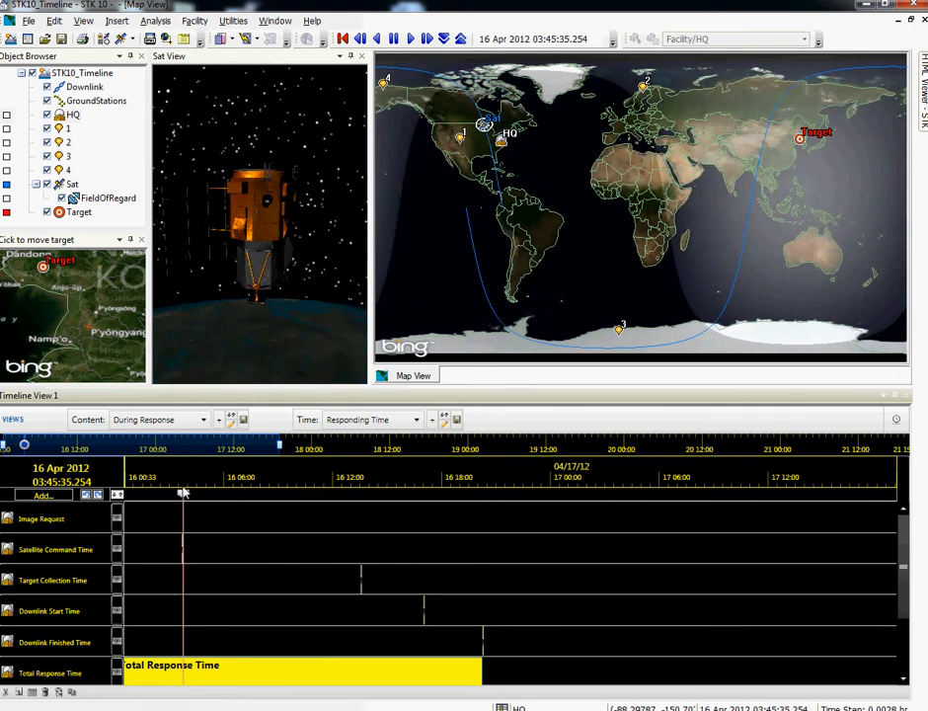
click(376, 38)
click(411, 38)
click(394, 39)
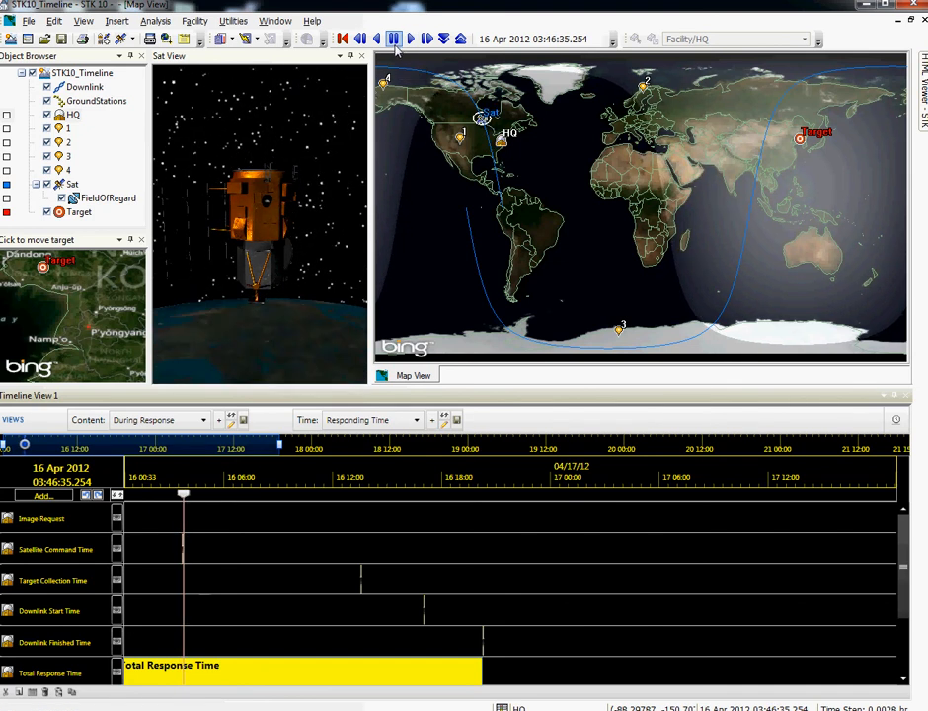
Step: Move the animation time to the target collection time, about 13:33 on 16 Apr 2012, and inspect the target area on the map
drag(185, 496, 362, 501)
drag(66, 305, 65, 339)
drag(688, 178, 599, 180)
scroll(752, 130, up, 3)
drag(683, 147, 573, 248)
scroll(593, 222, up, 5)
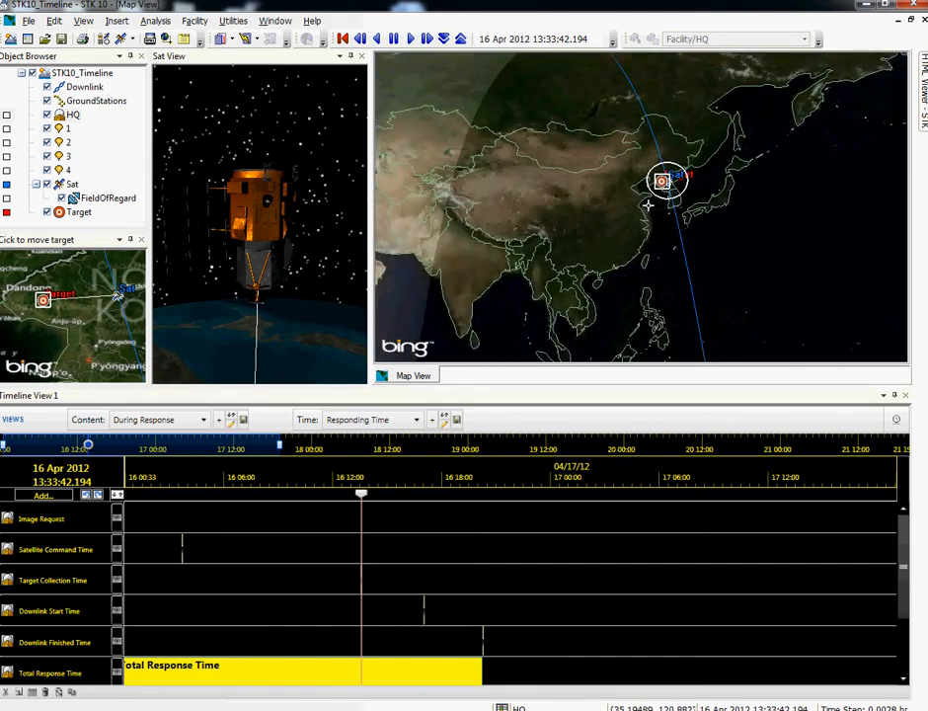
scroll(607, 199, up, 2)
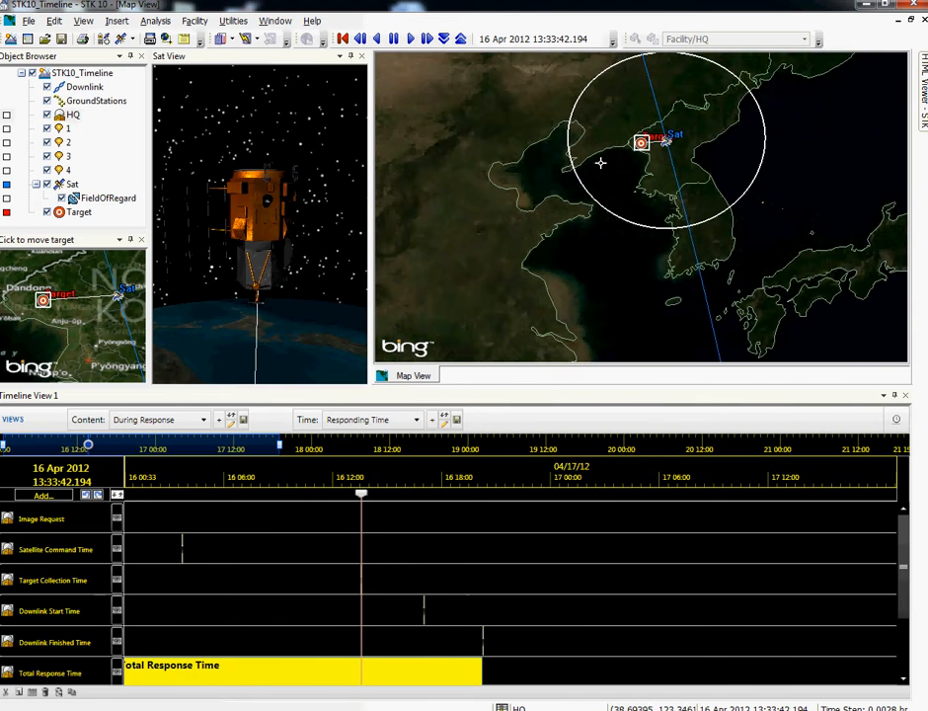
Step: Rewind the animation to before the target pass and replay it with a smaller time step, pausing at 13:32:56 once access begins
click(377, 40)
click(393, 40)
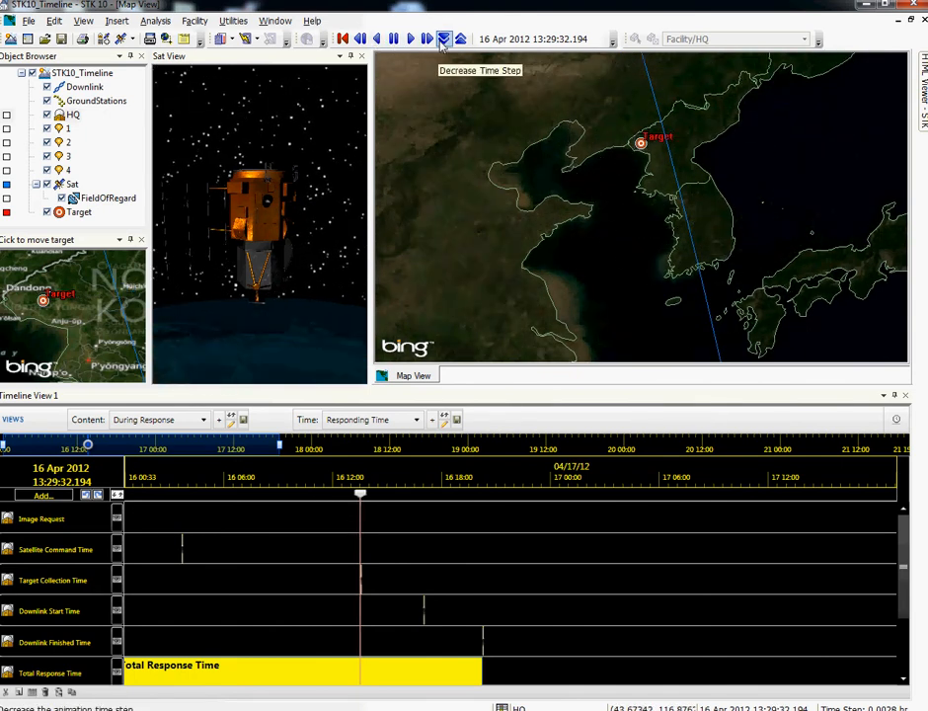
click(411, 40)
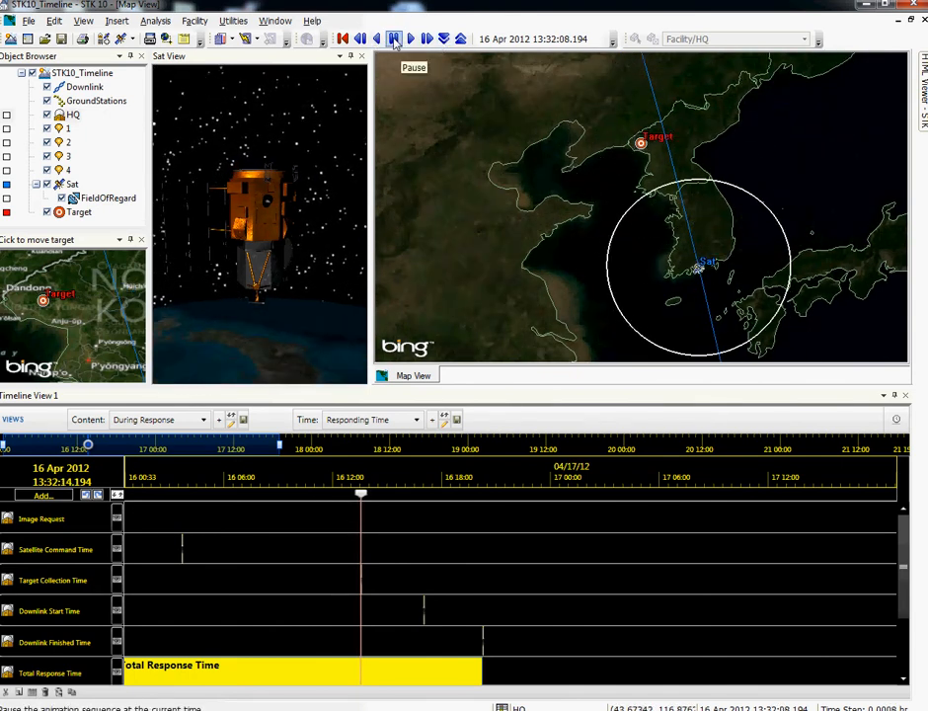
click(393, 40)
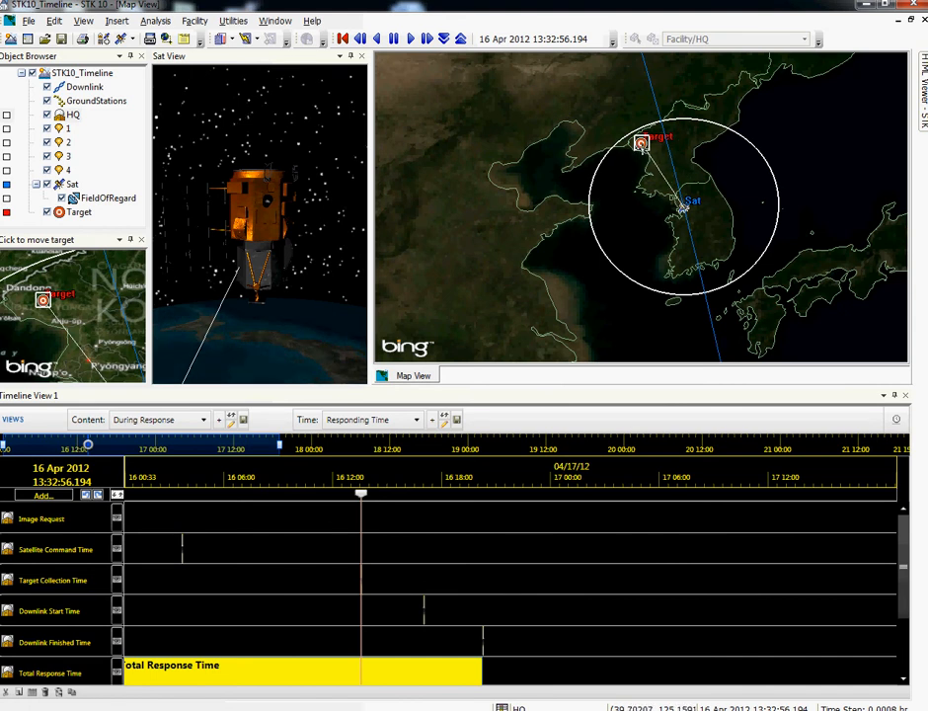
Step: Watch the sensor's field of regard reach the target from above in the Sat View, replaying the pass with a finer time step
drag(325, 176, 251, 286)
right_drag(251, 286, 265, 196)
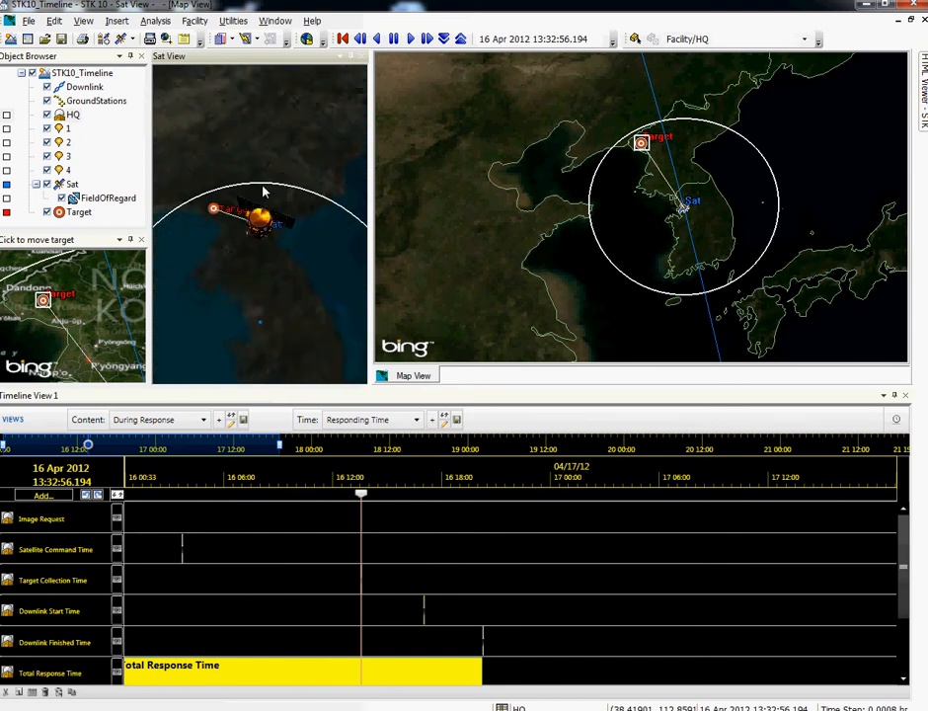
click(377, 39)
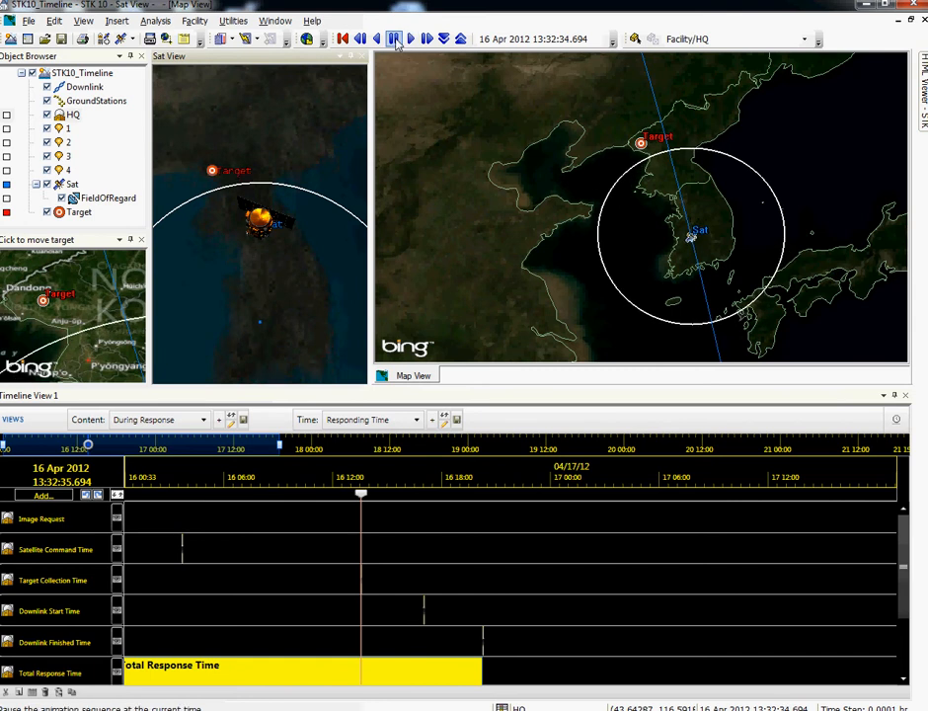
click(397, 42)
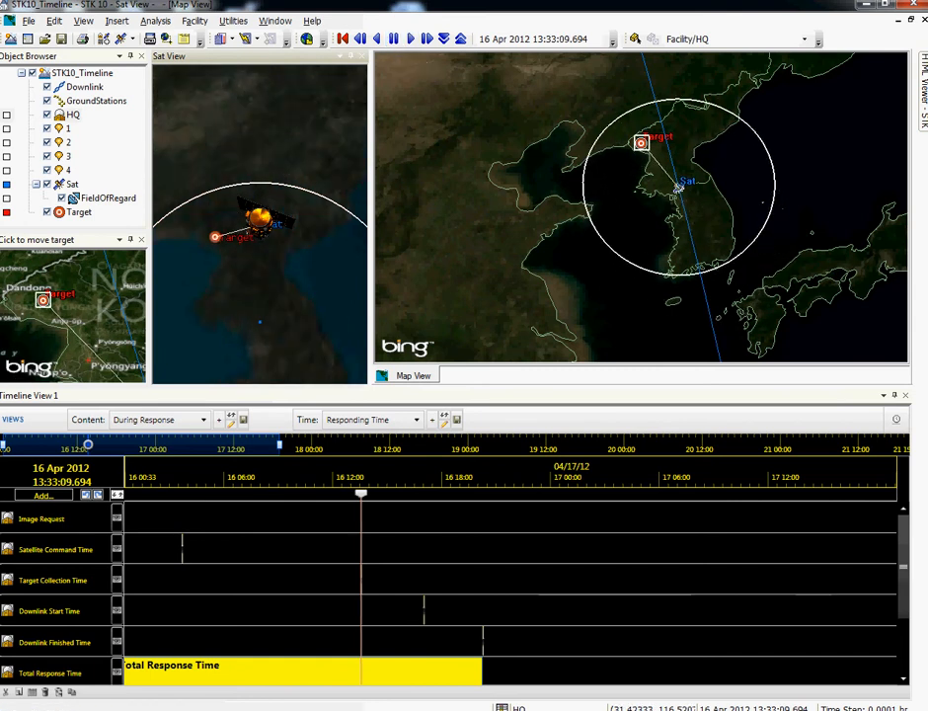
Step: Move the animation time past target collection to the downlink start, about 17:00, and on to the downlink finish, about 20:09, with the whole world on the map
drag(360, 496, 379, 495)
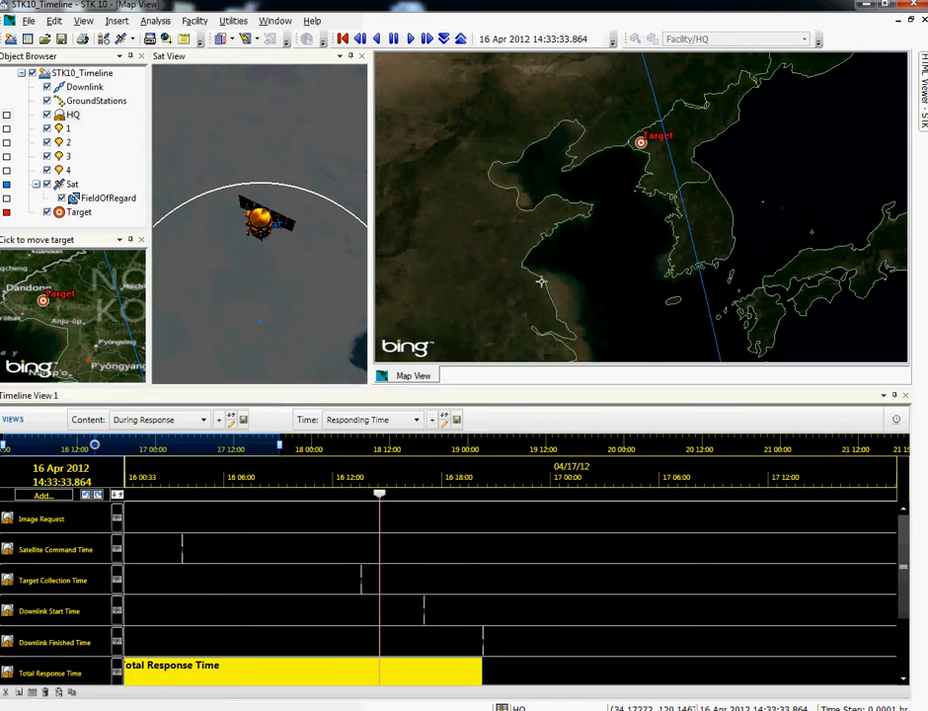
scroll(547, 269, down, 5)
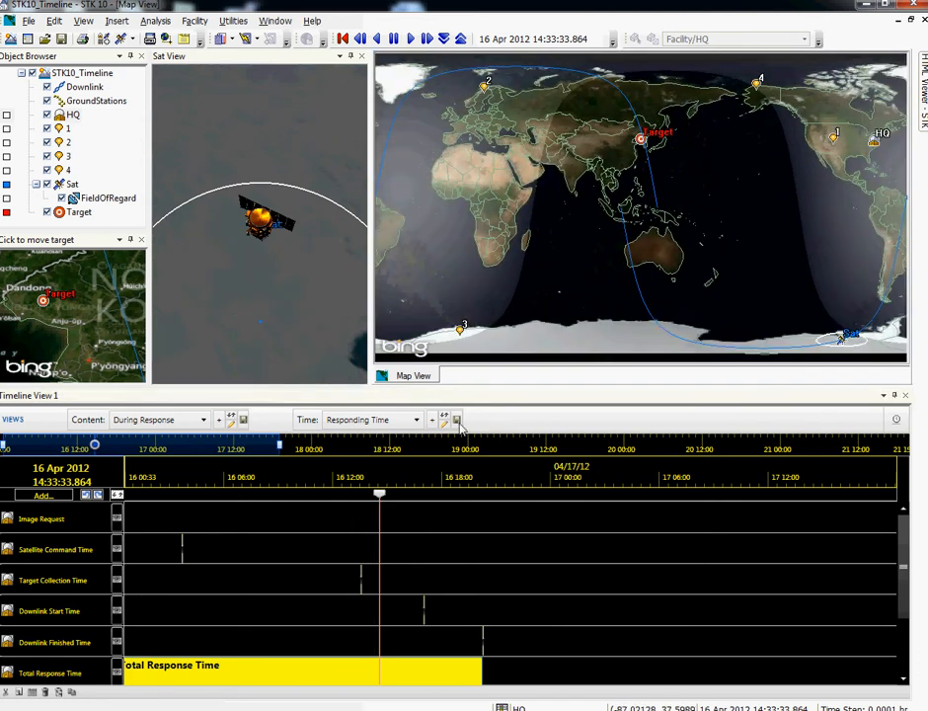
drag(380, 496, 426, 503)
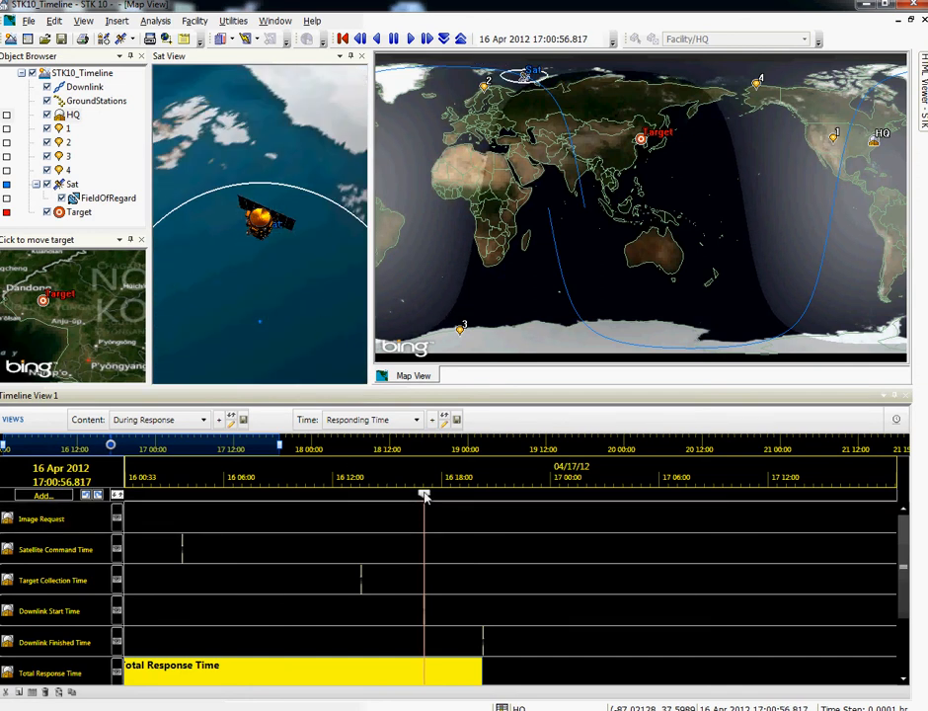
drag(425, 499, 477, 514)
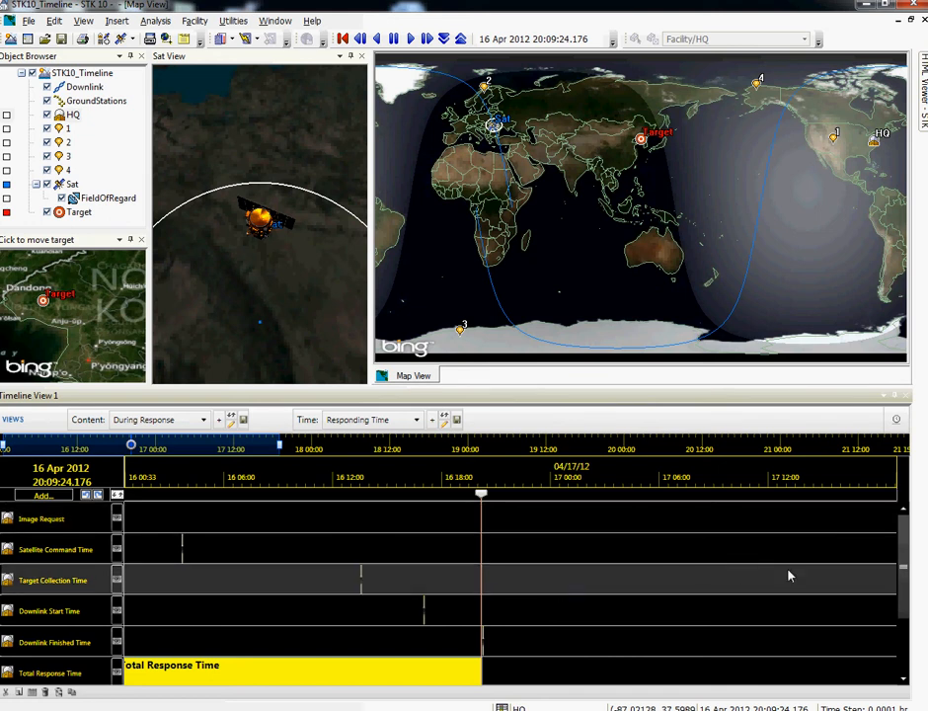
Step: Bring the Downlink EndToEndIntervals row into the timeline and replay from about 18:32 with a larger time step, pausing at 18:38:03 during the downlink
drag(902, 571, 900, 595)
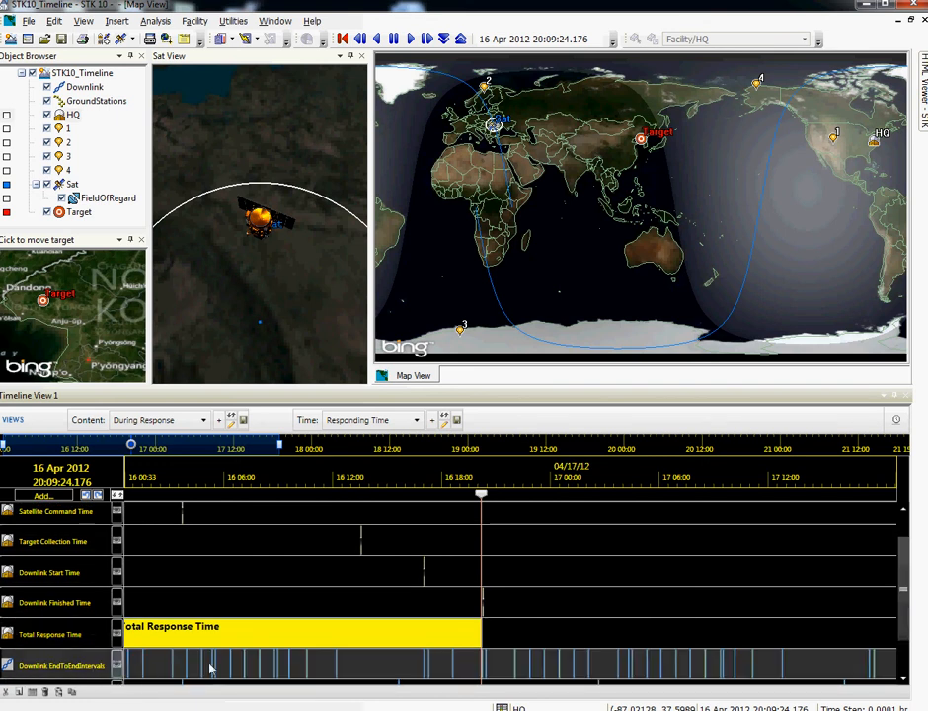
drag(482, 493, 453, 506)
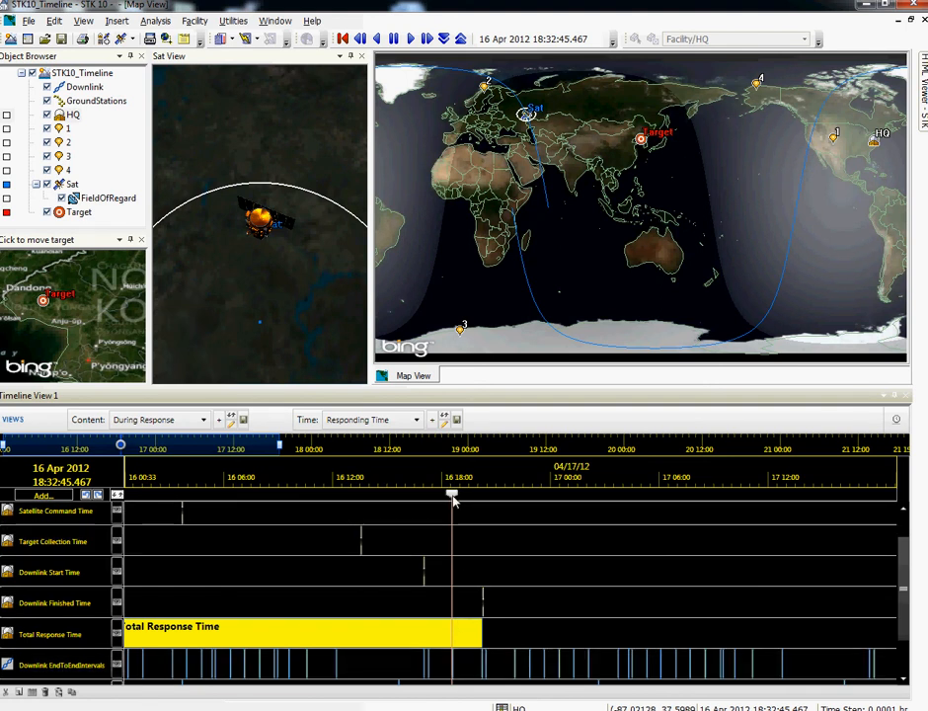
click(410, 39)
click(460, 39)
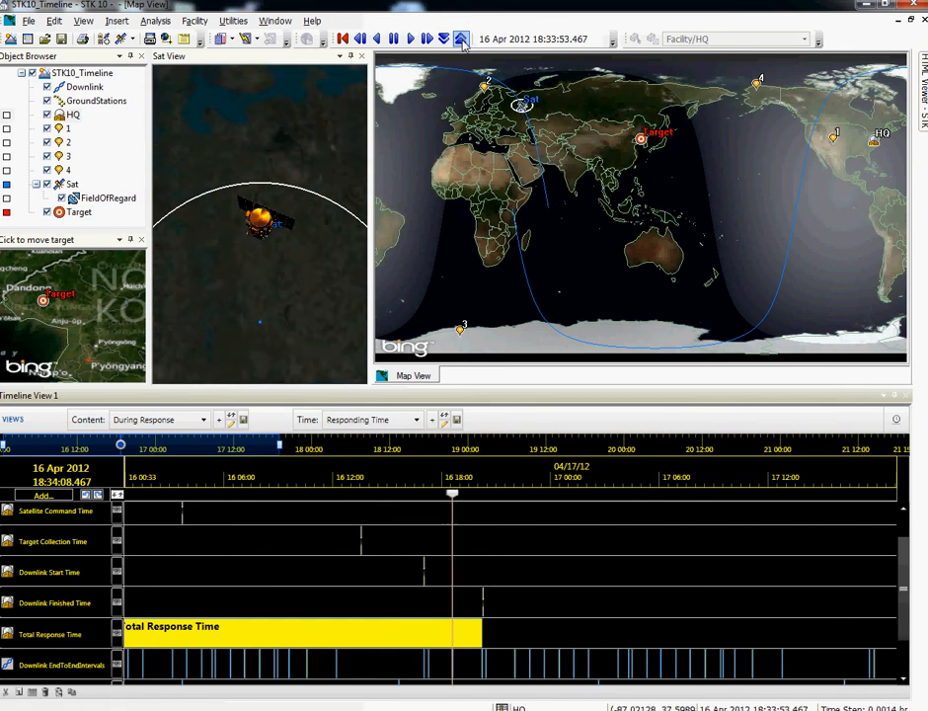
click(460, 39)
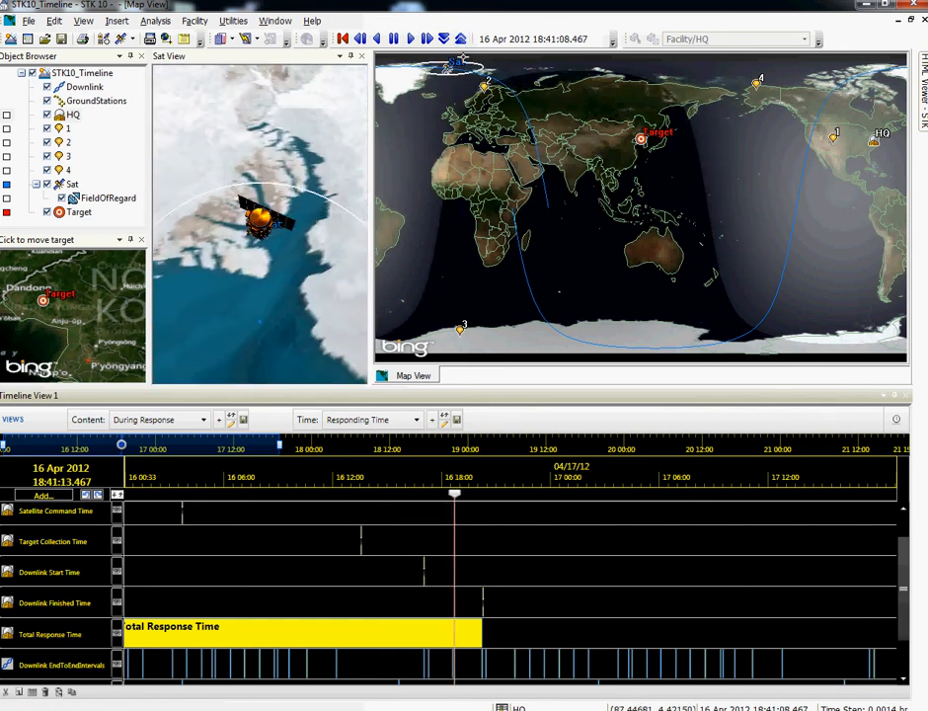
click(393, 39)
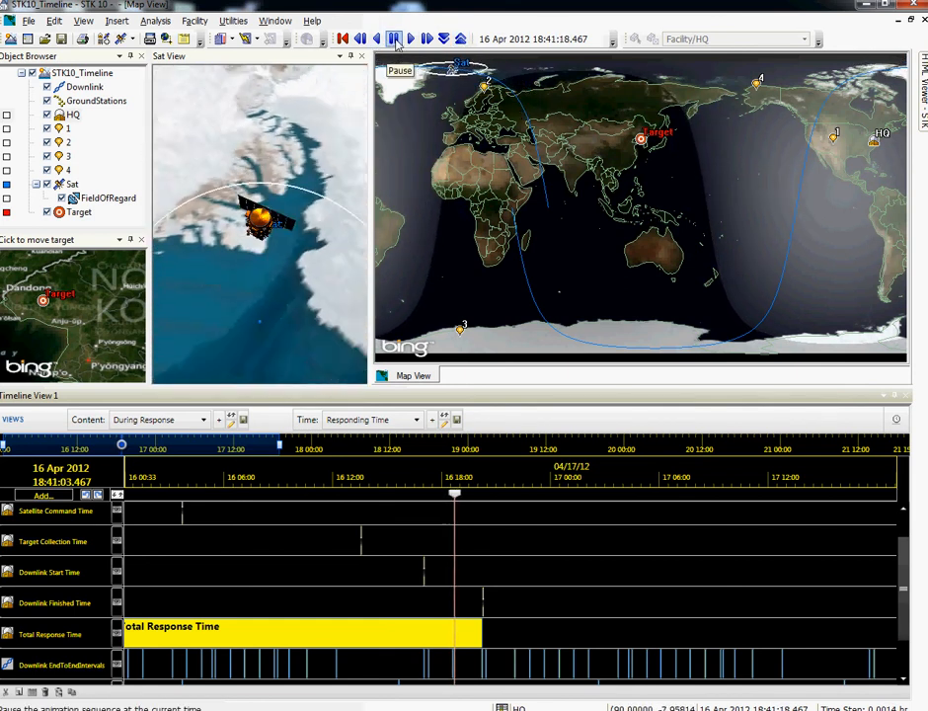
click(396, 42)
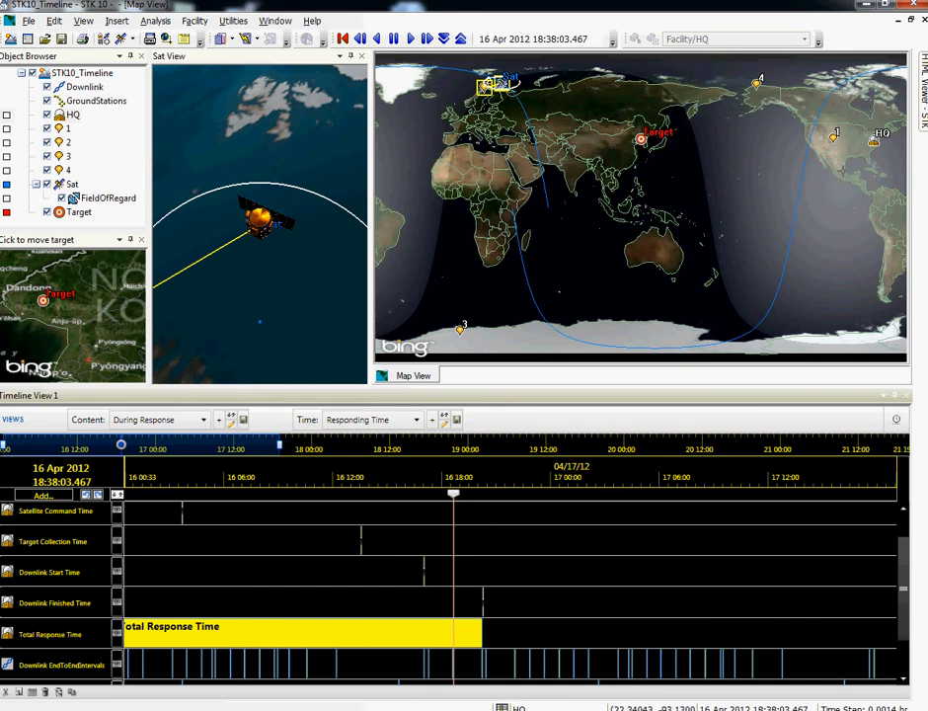
Step: Pin the Response Time Tool open, exclude ground station 3 and compute the response time
mouse_move(923, 89)
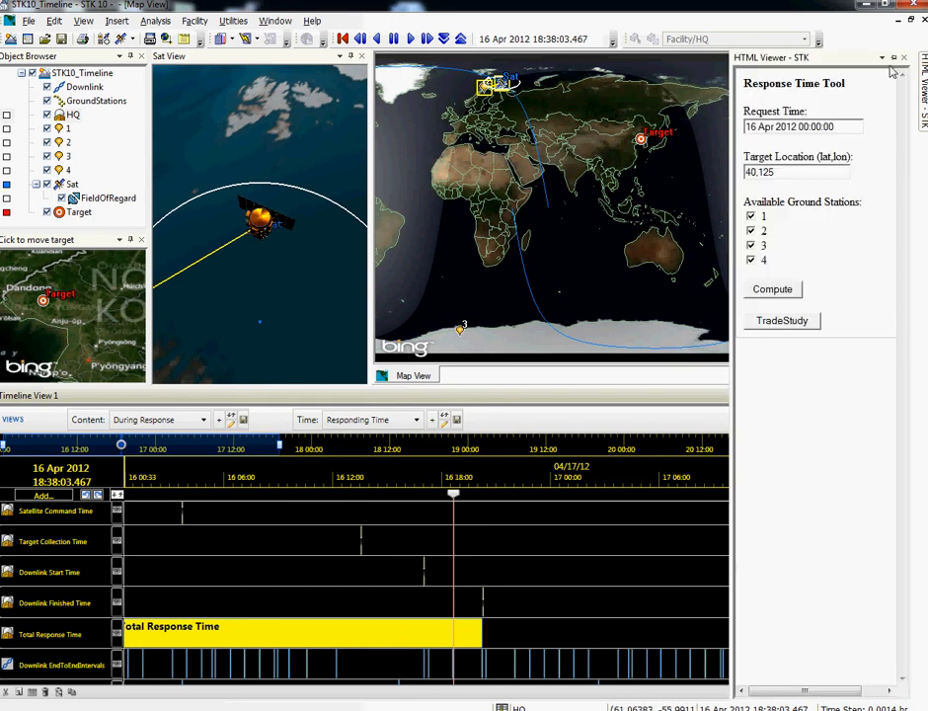
click(896, 58)
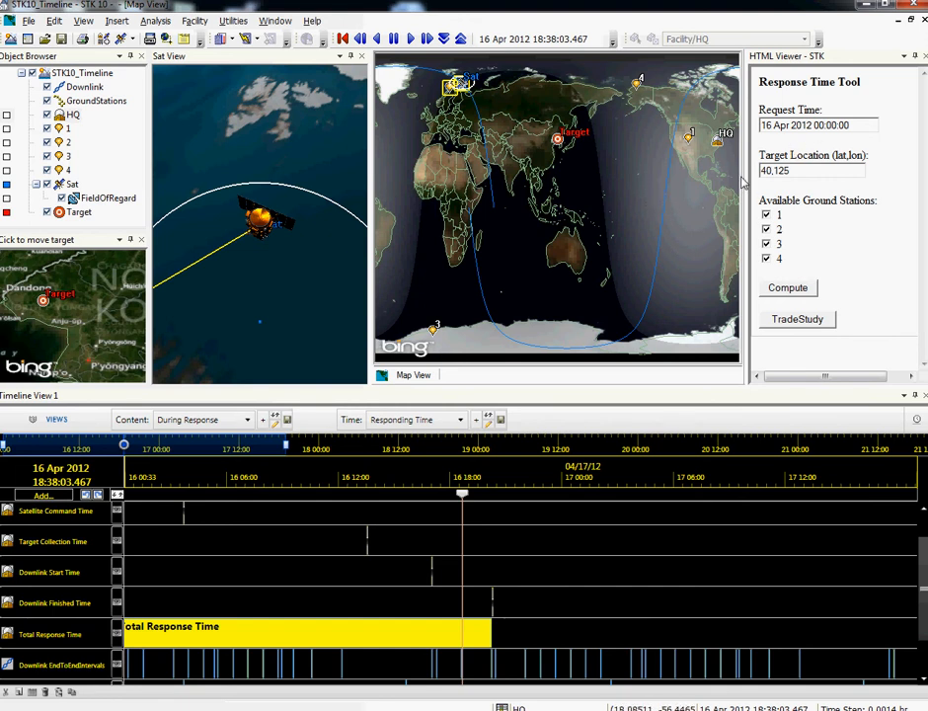
click(767, 244)
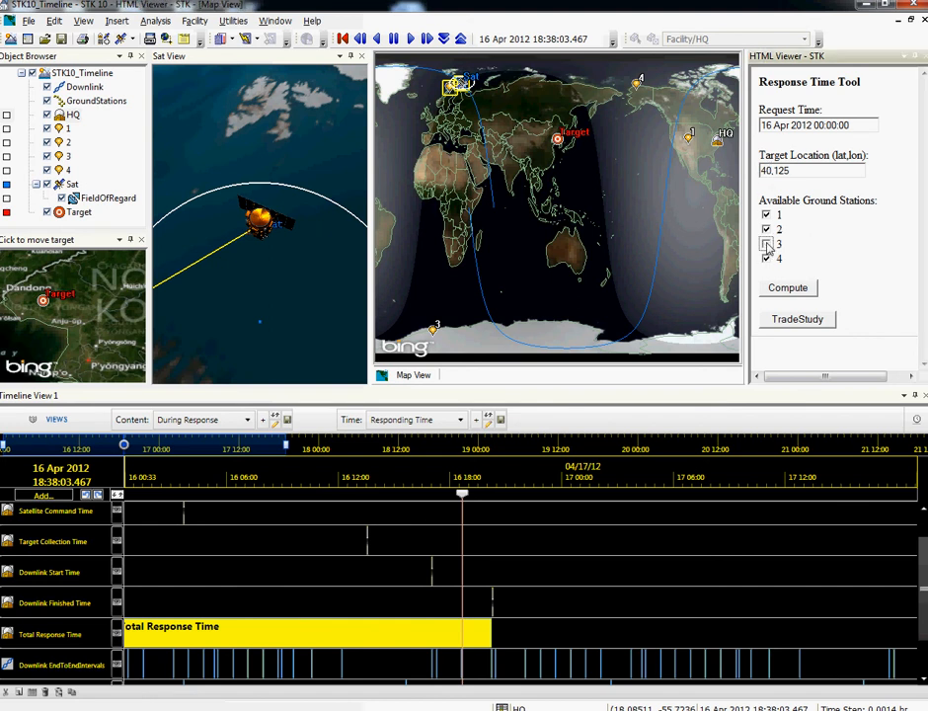
click(800, 291)
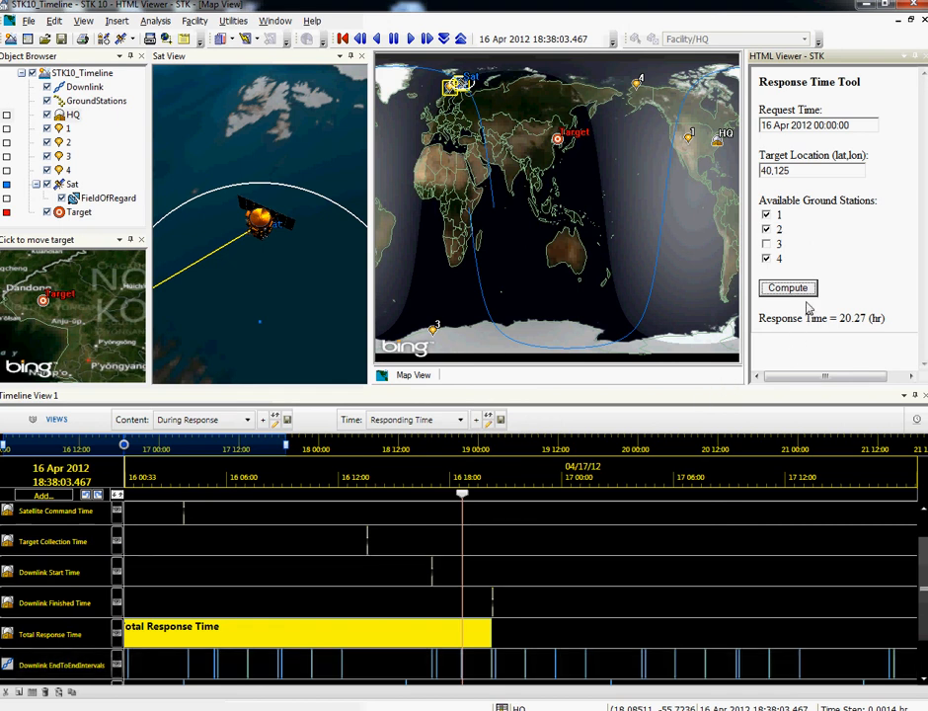
Step: Recompute the response time with ground station 3 included and station 2 excluded, and move the animation time to the downlink start, about 17:25
drag(315, 281, 296, 222)
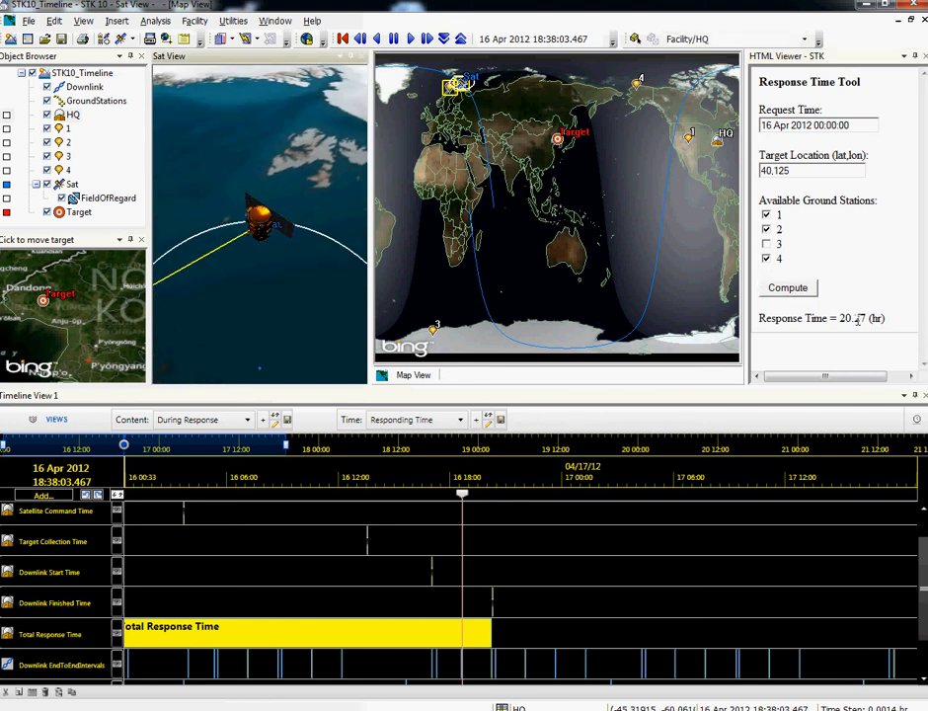
click(767, 244)
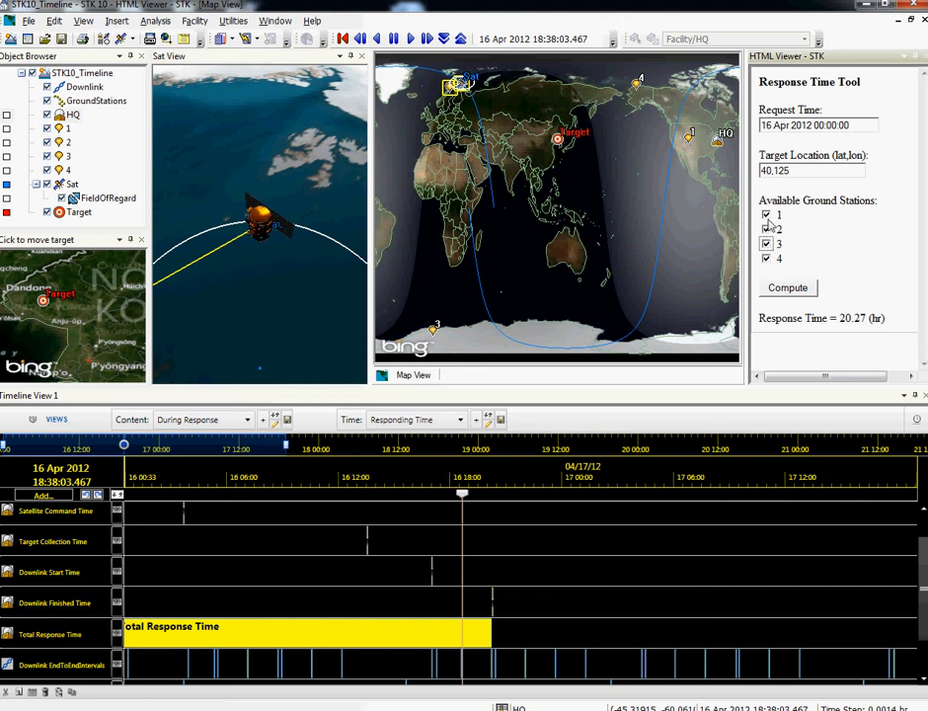
click(788, 287)
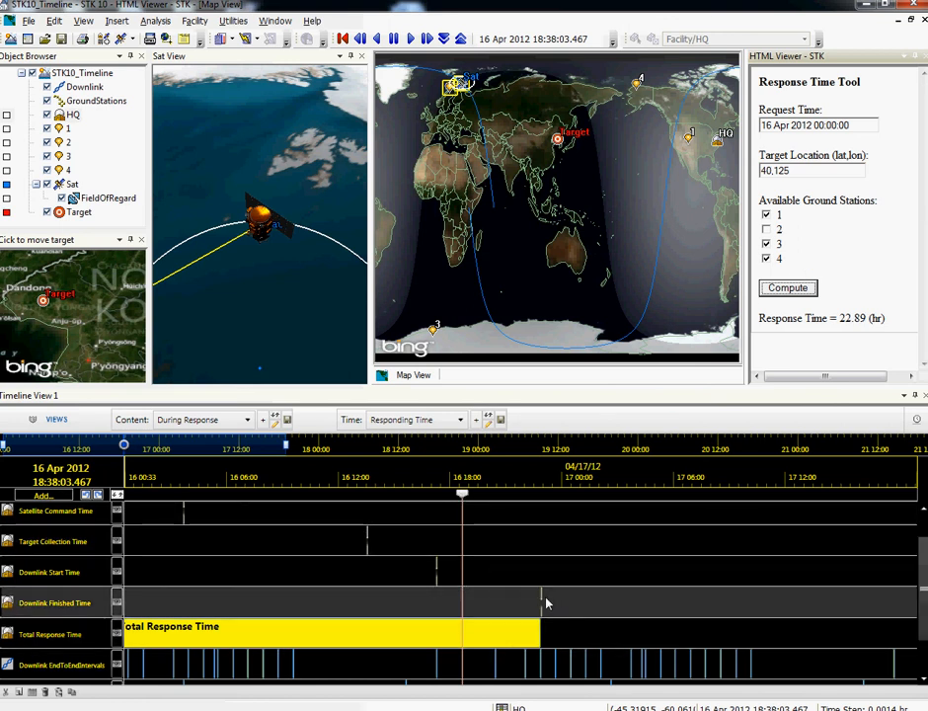
drag(464, 497, 439, 496)
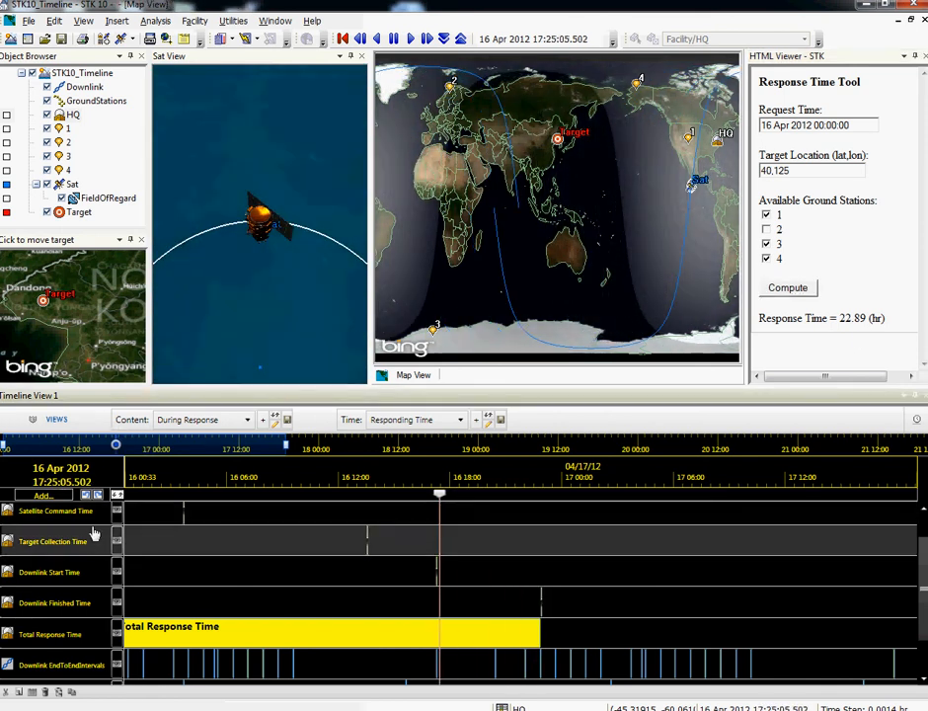
Step: Recompute the response time for a request time of 16 Apr 2012 02:00:00 and a target location of 40,105
click(815, 126)
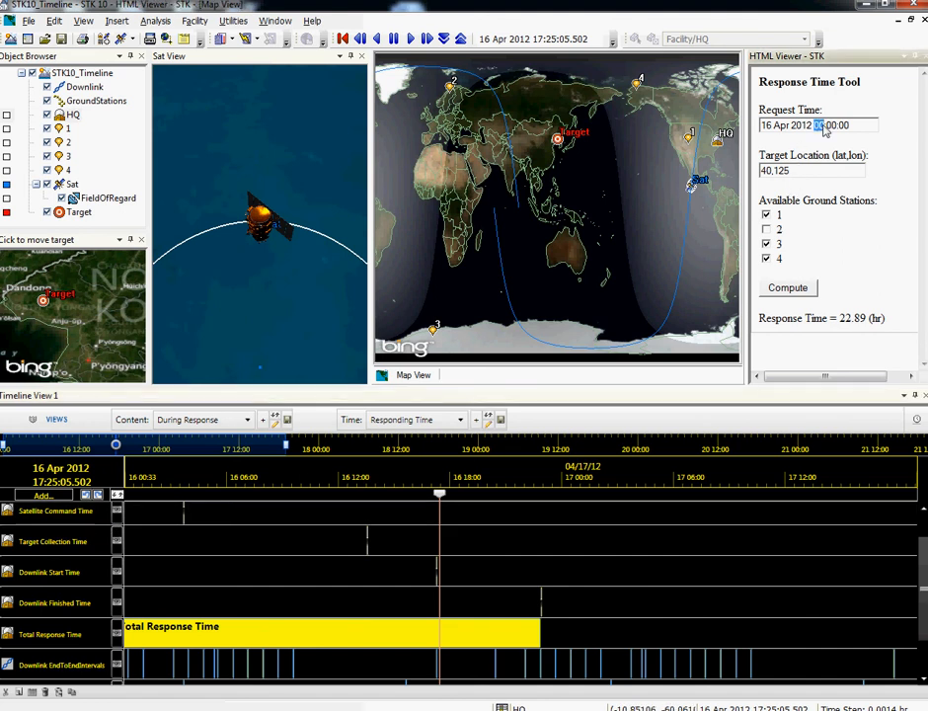
key(BackSpace)
text(2)
text(0)
click(787, 293)
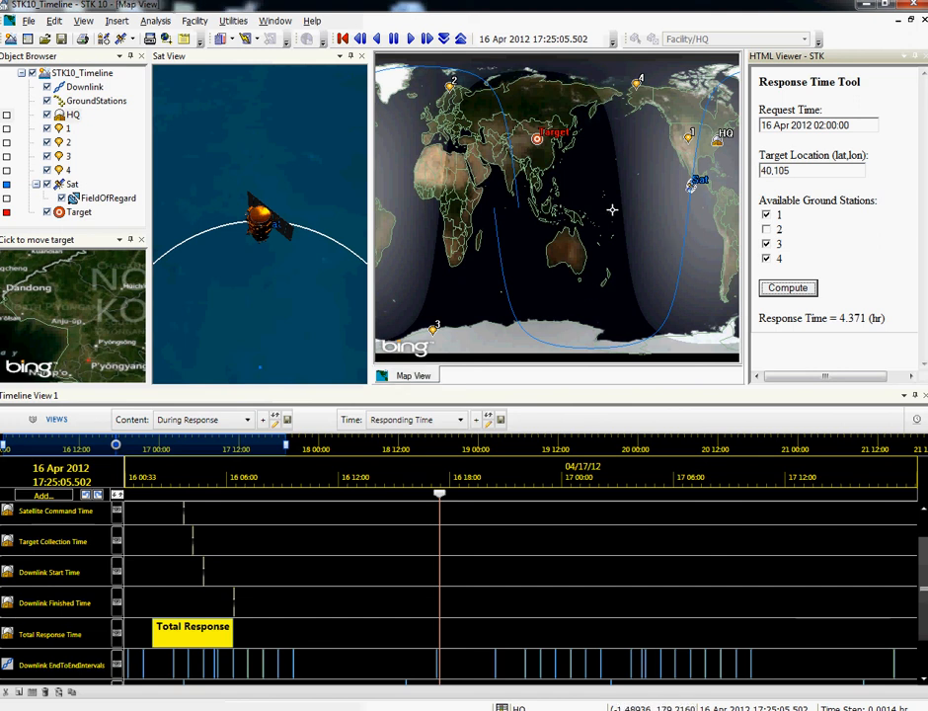
Step: Move the animation time to the recomputed downlink finish, about 06:21 on 16 Apr 2012, and inspect the satellite's link on the map
drag(613, 209, 543, 201)
mouse_move(439, 494)
mouse_down()
mouse_move(153, 512)
mouse_move(233, 511)
mouse_up()
click(873, 268)
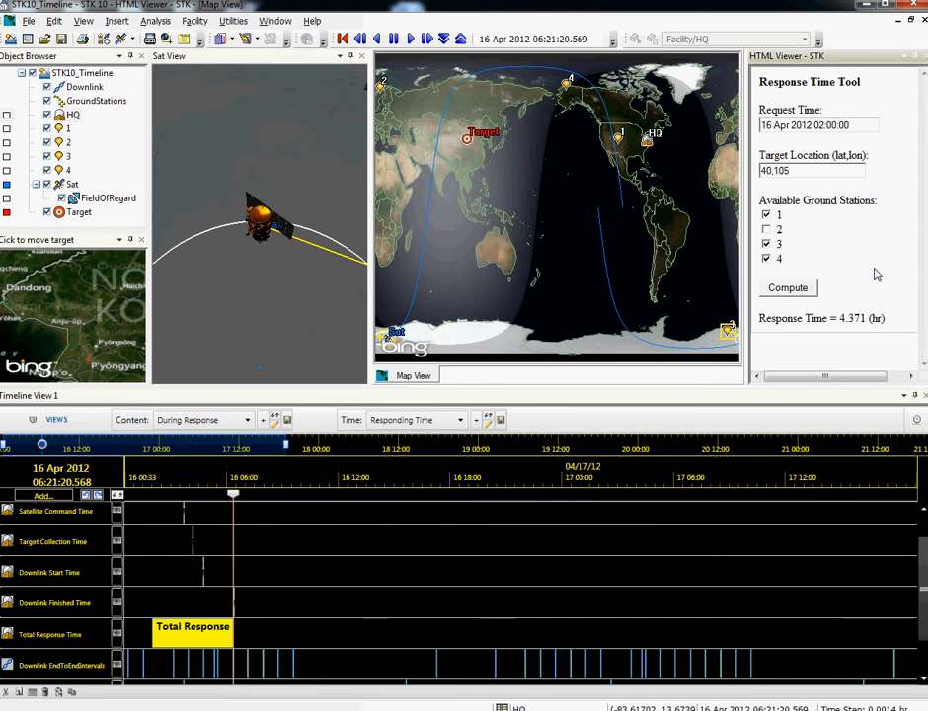